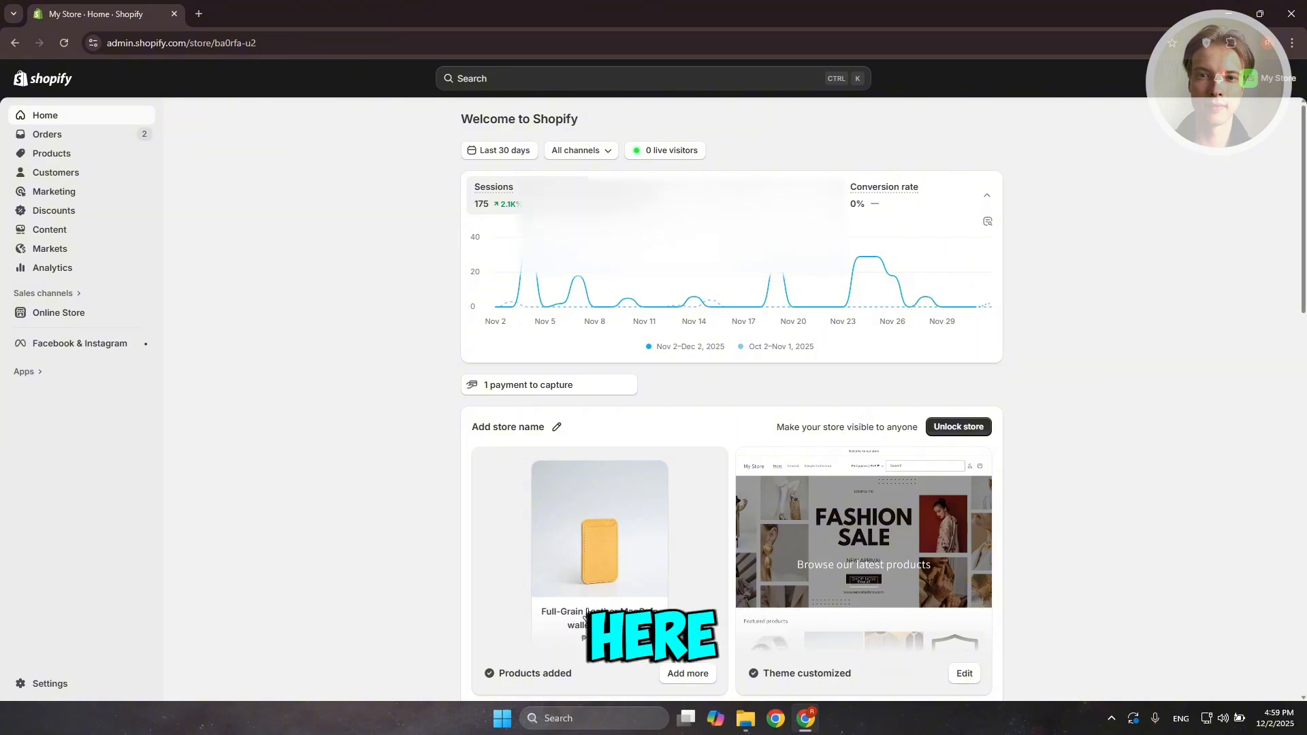
# Open the store's Shipping and delivery settings
pyautogui.click(44, 689)
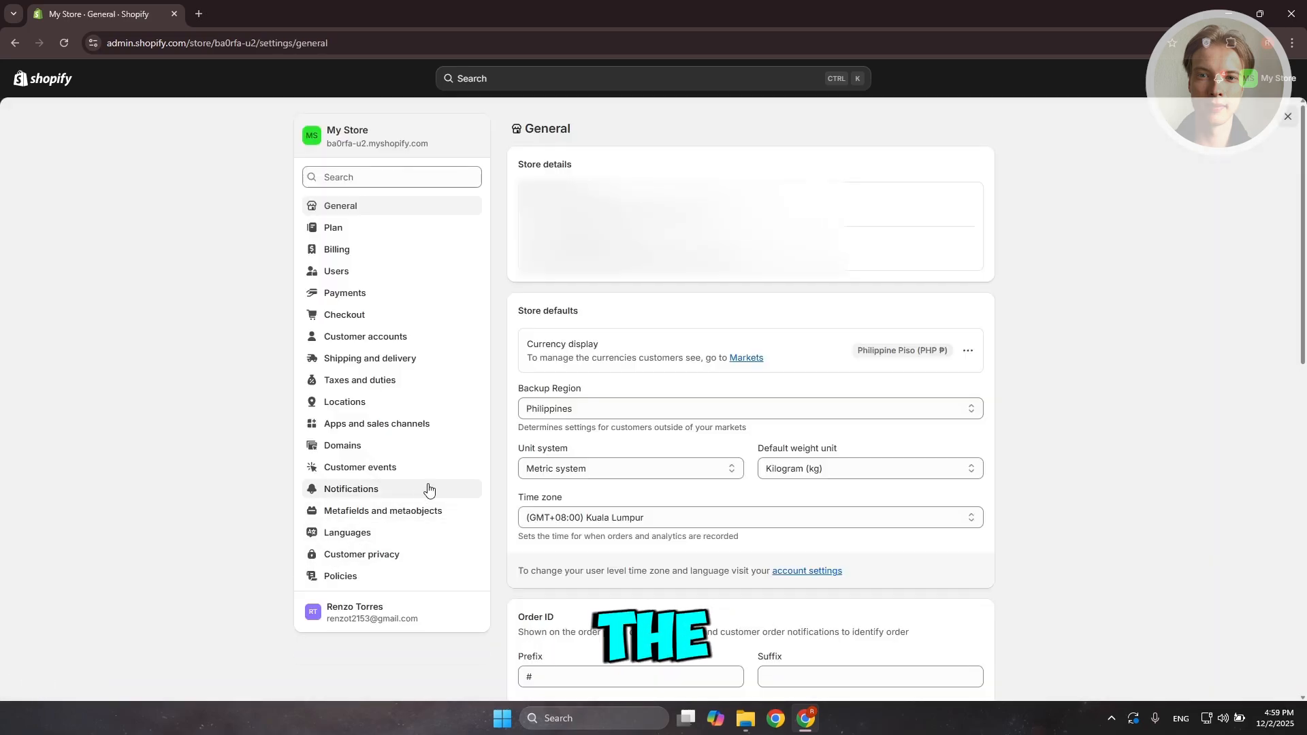
pyautogui.click(414, 371)
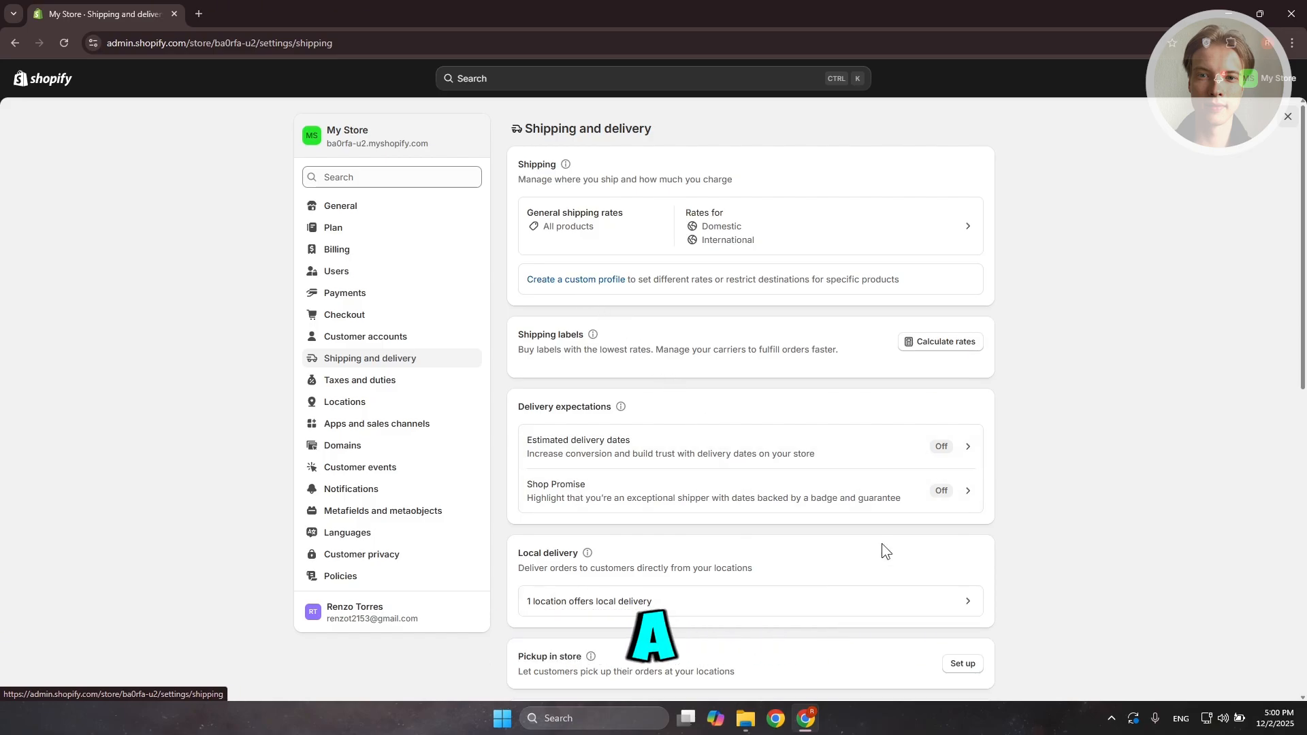
# Review the shipping settings, including packages and the carriers offered for connecting a carrier account, without connecting one
pyautogui.scroll(-2, 814, 538)
pyautogui.scroll(-3, 814, 538)
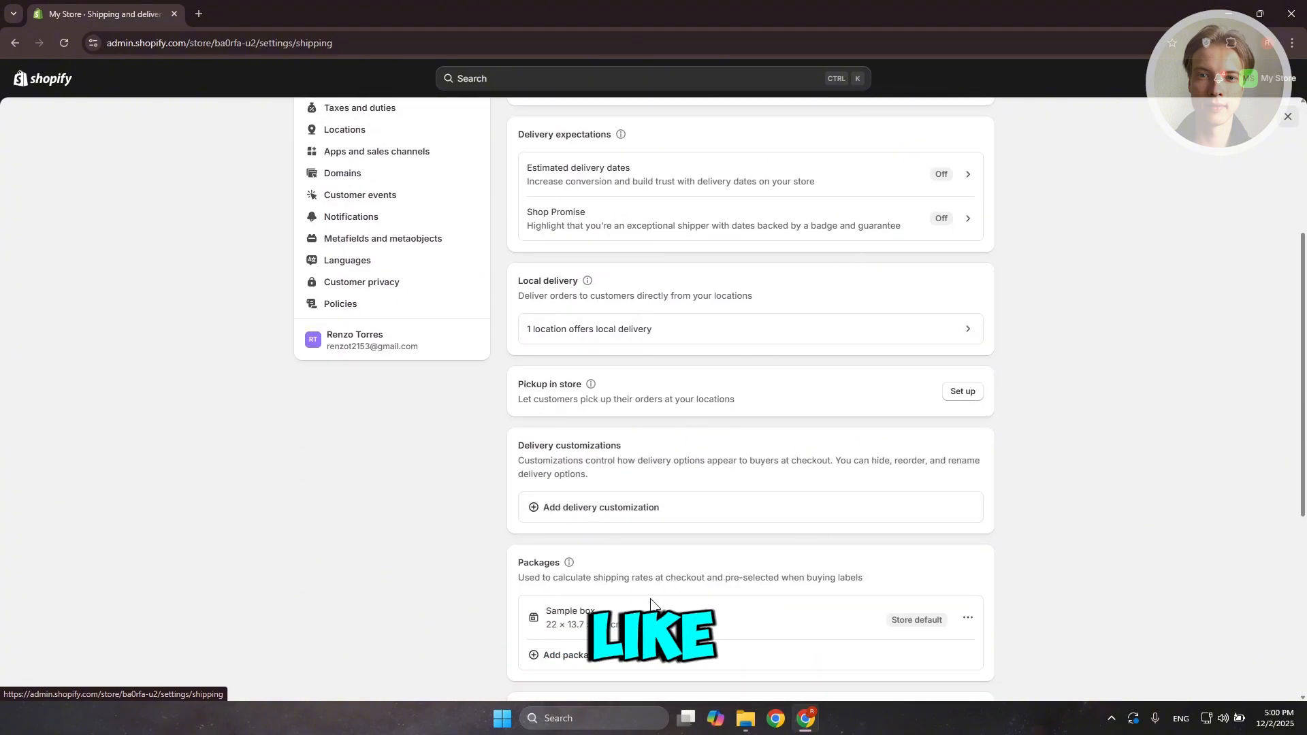
pyautogui.scroll(-4, 758, 594)
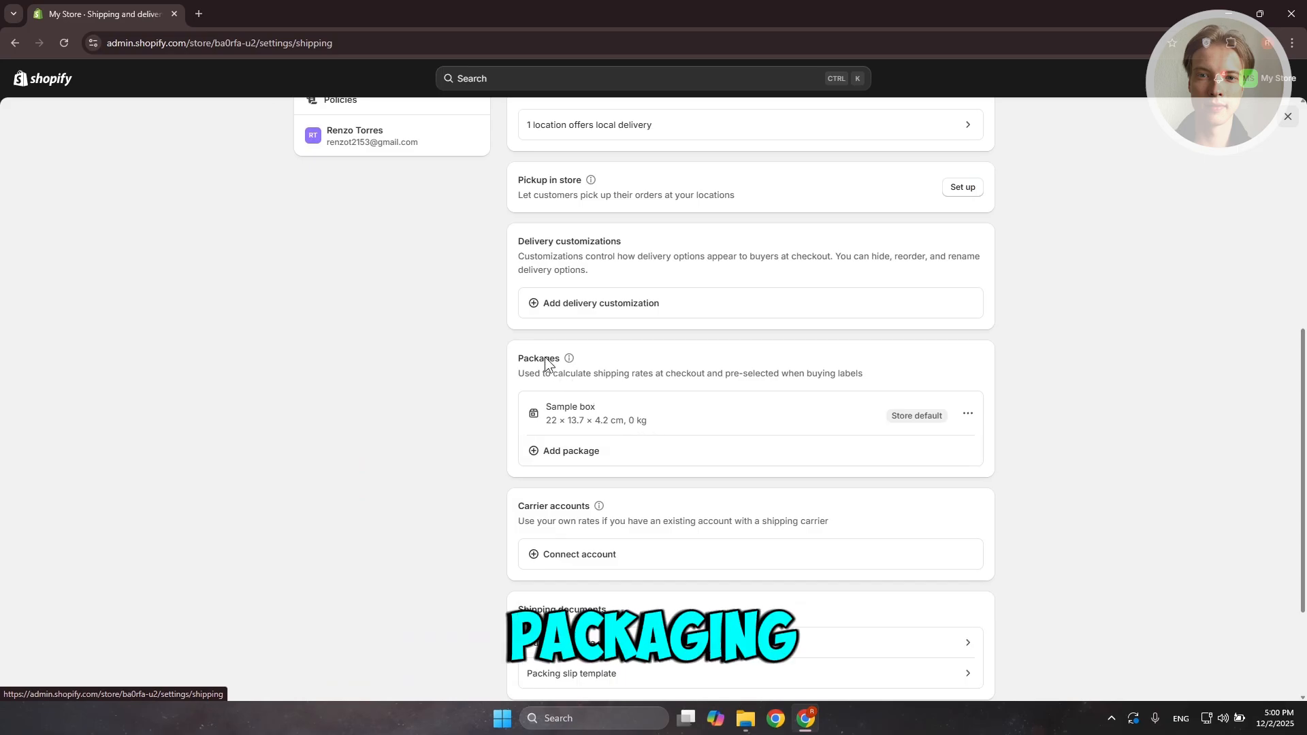
pyautogui.scroll(-2, 543, 552)
pyautogui.click(603, 413)
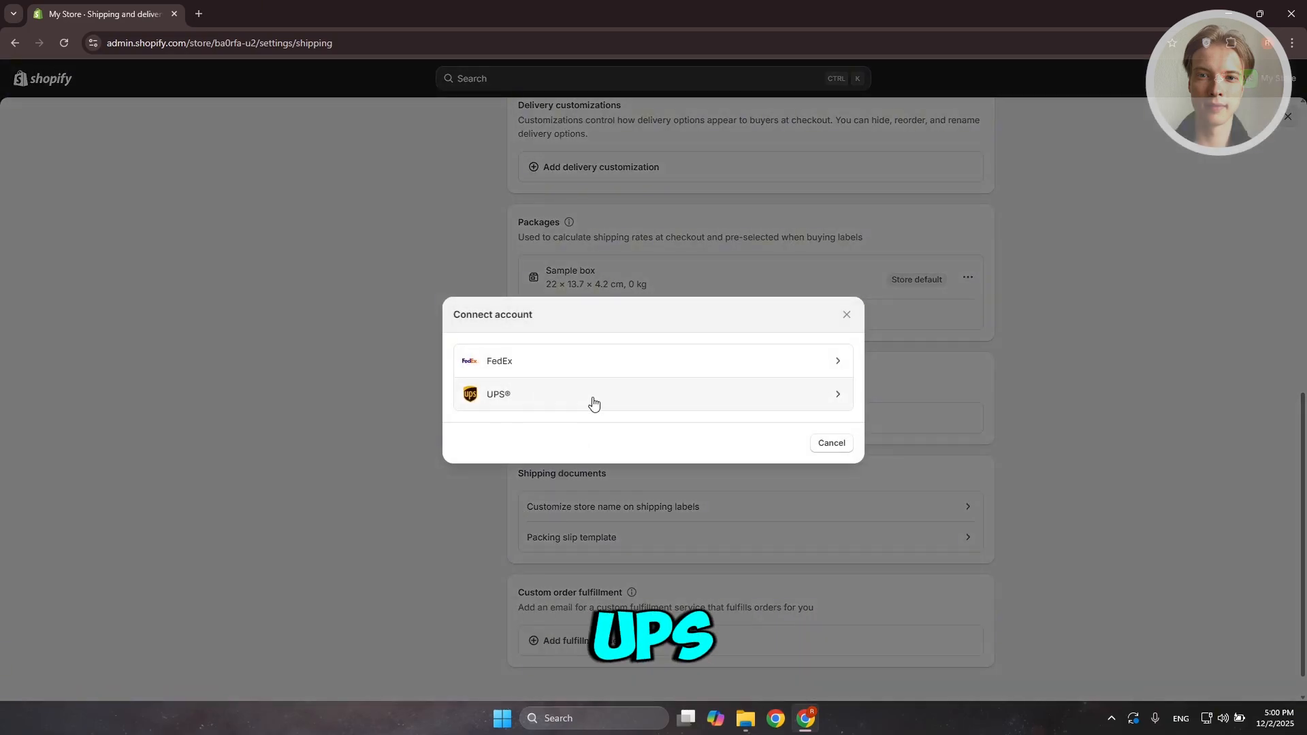
pyautogui.click(847, 316)
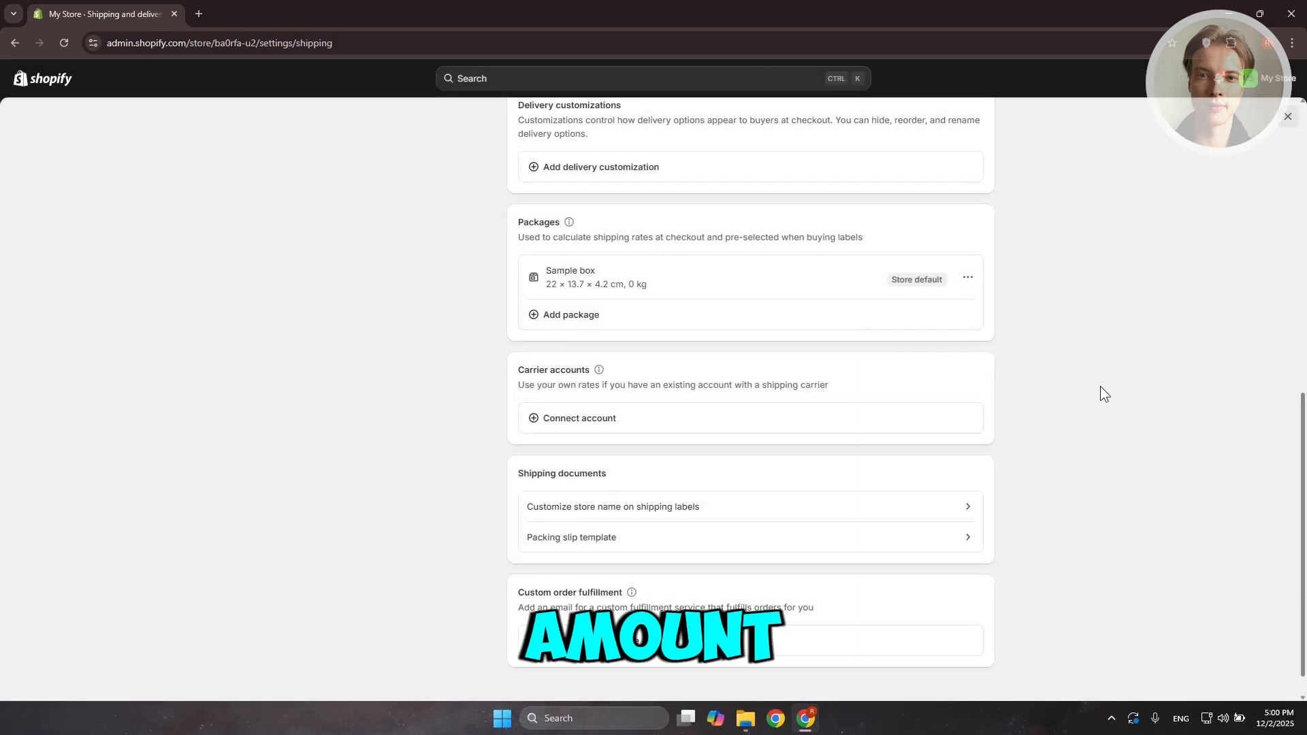
pyautogui.scroll(-1, 1032, 382)
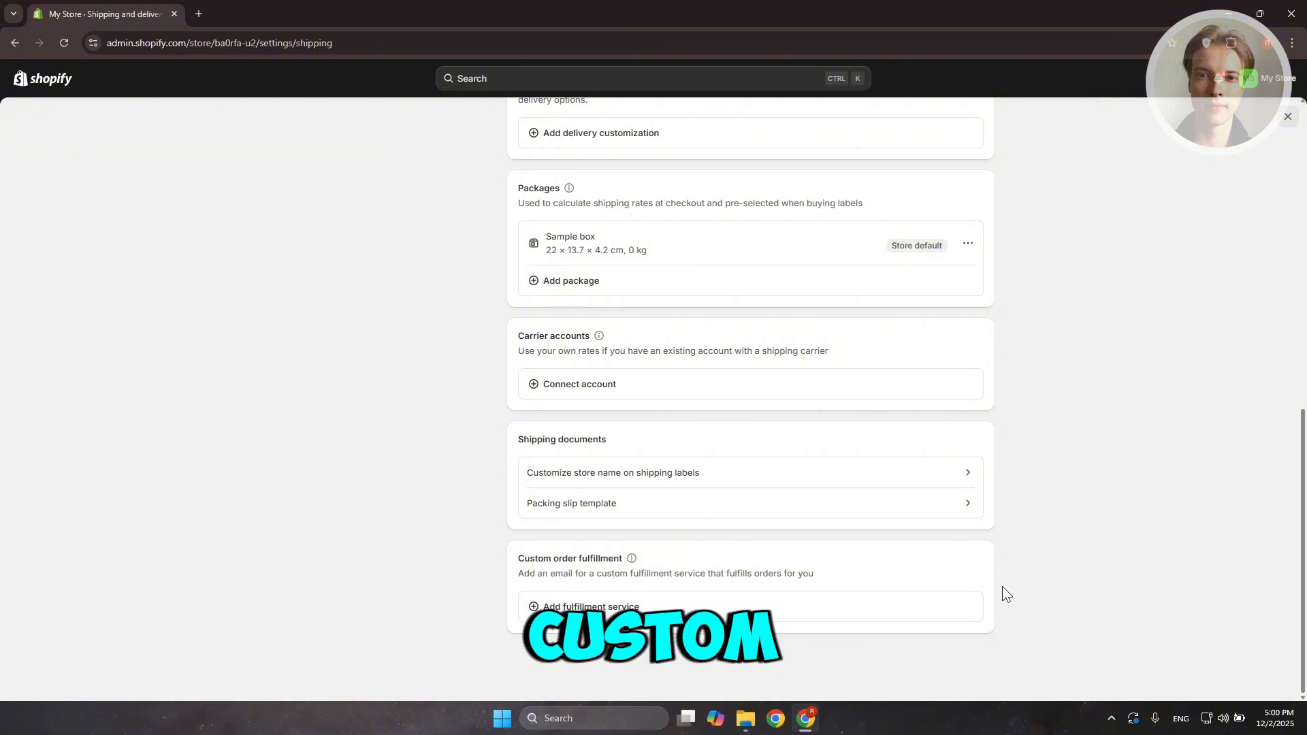
# Open the general shipping rates profile and review its products, fulfillment location and shipping zones
pyautogui.scroll(15, 997, 578)
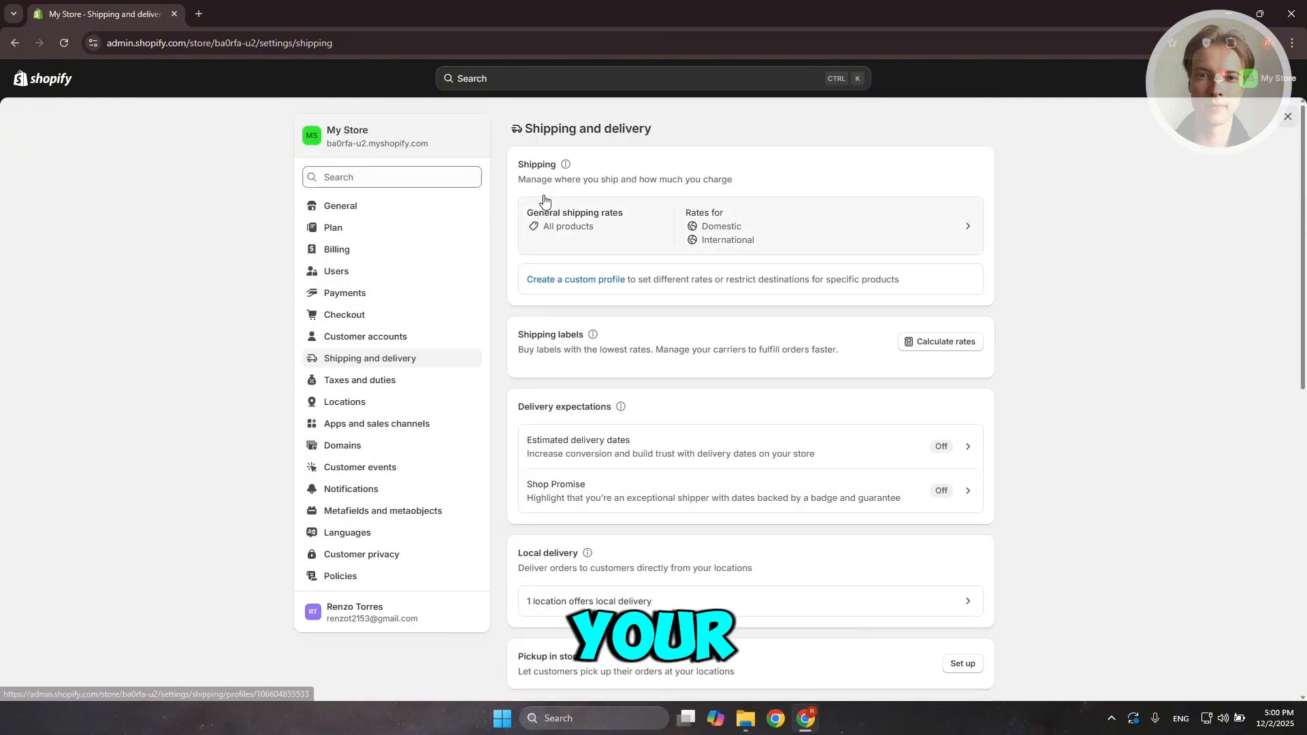
pyautogui.click(820, 247)
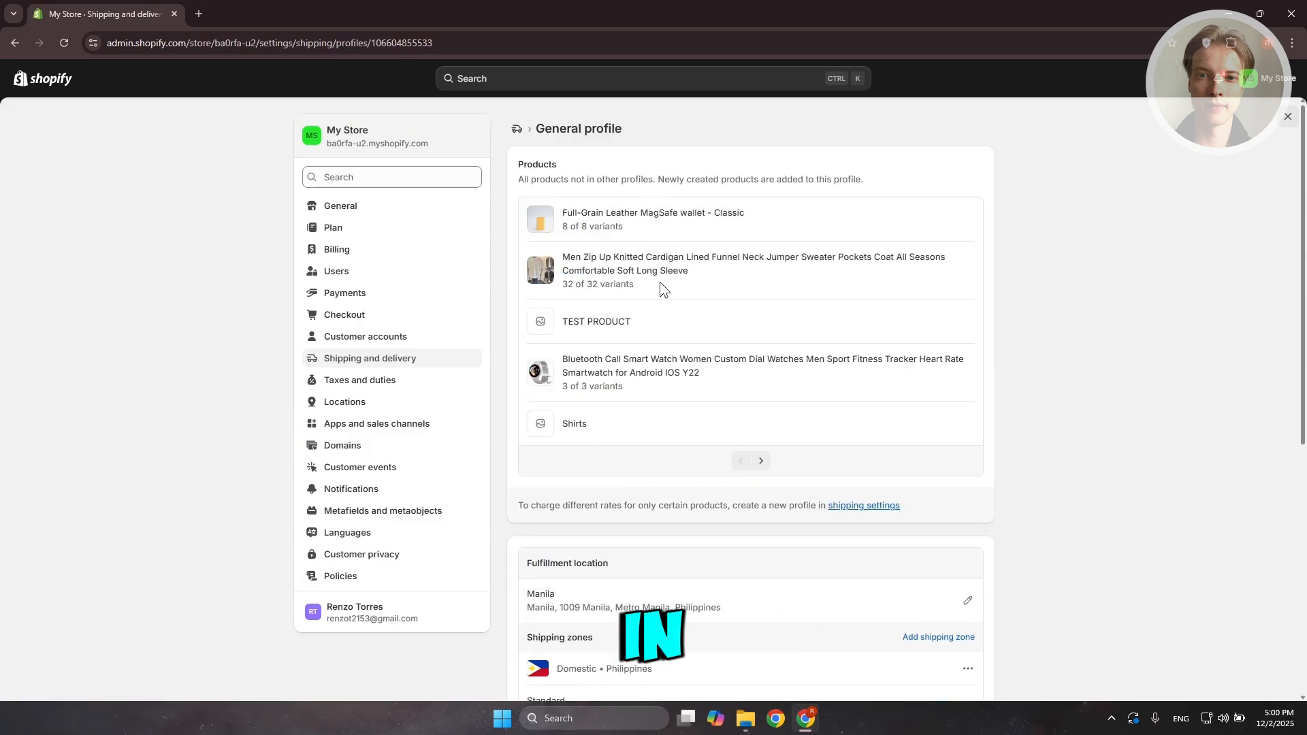
pyautogui.scroll(-5, 619, 328)
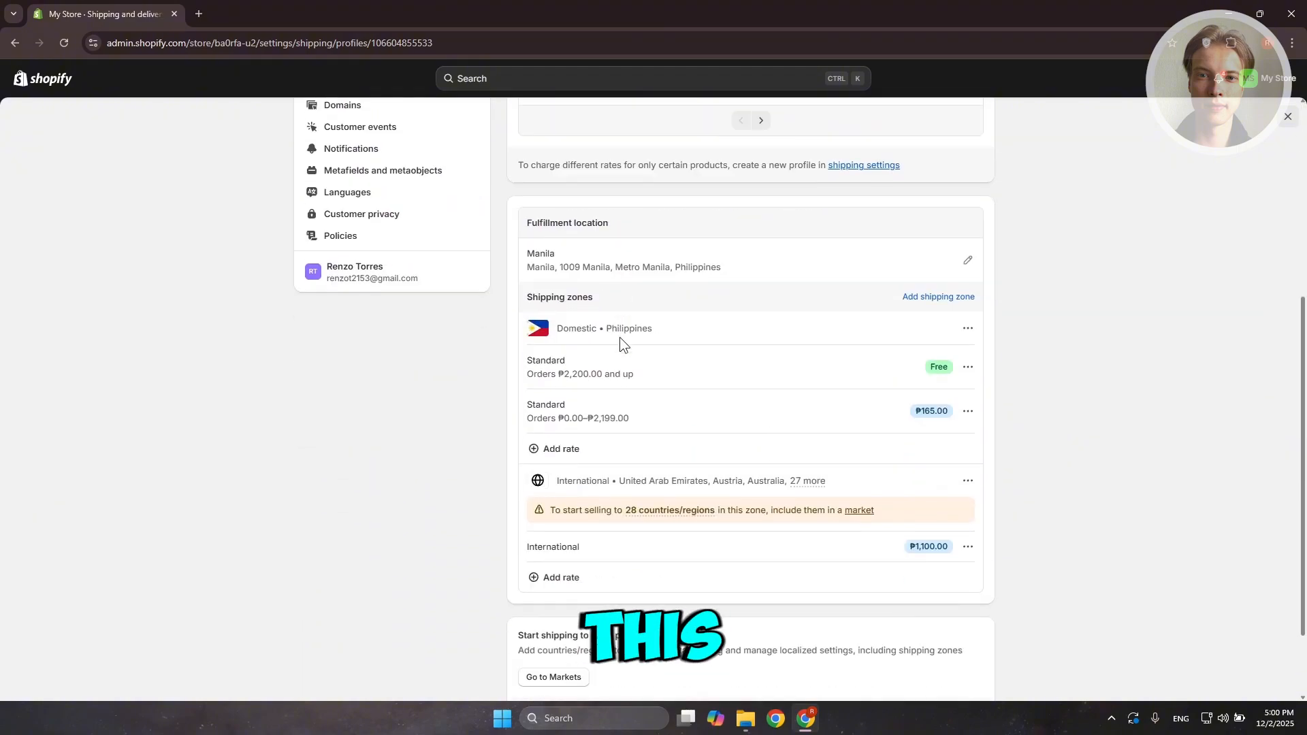
pyautogui.scroll(5, 620, 337)
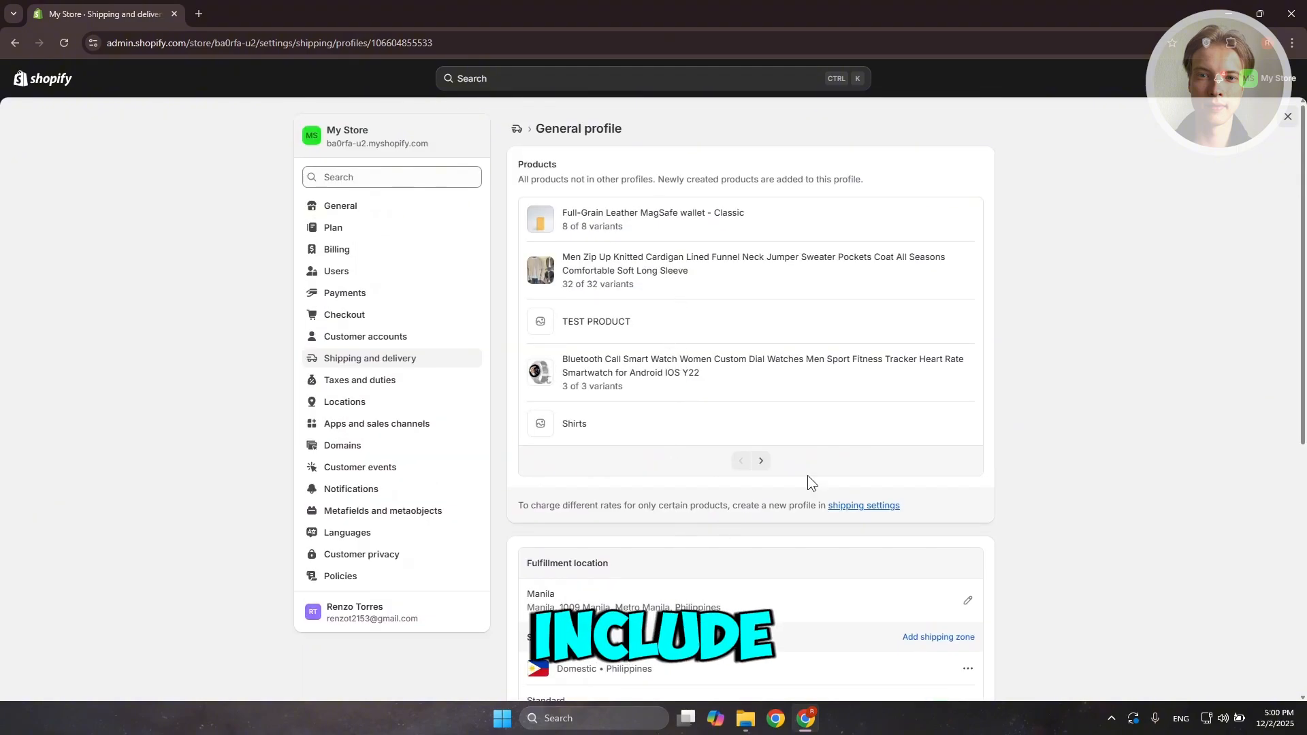
pyautogui.scroll(-6, 843, 491)
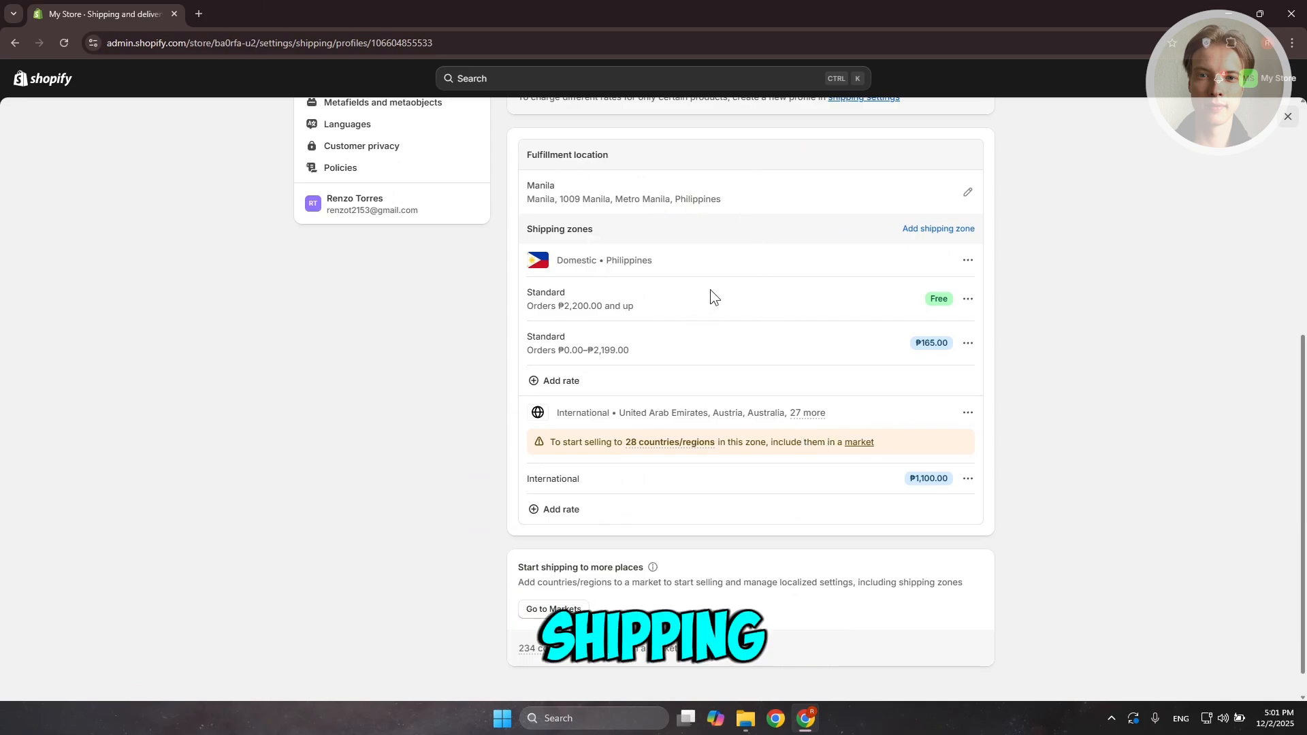
# Start a custom flat rate for the Domestic zone with the delivery description "Tracking number provided"
pyautogui.click(562, 382)
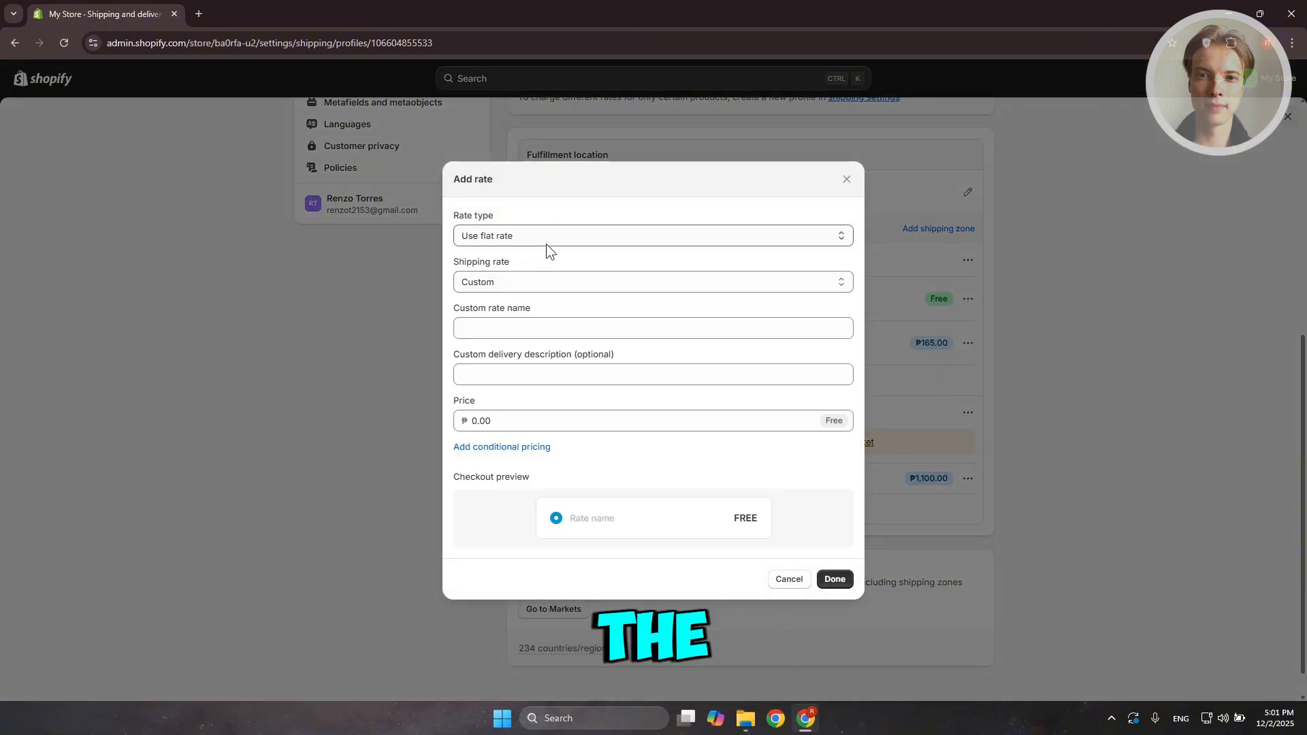
pyautogui.click(543, 331)
pyautogui.click(507, 375)
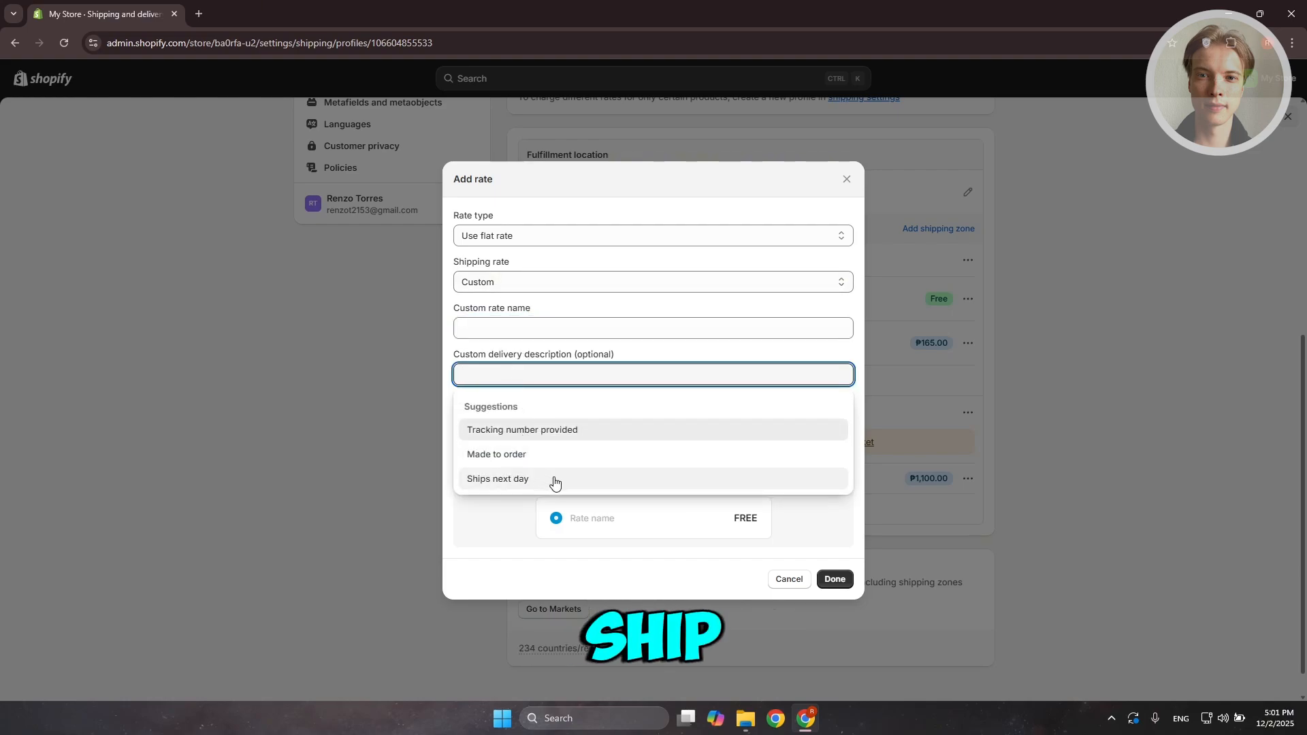
pyautogui.click(537, 430)
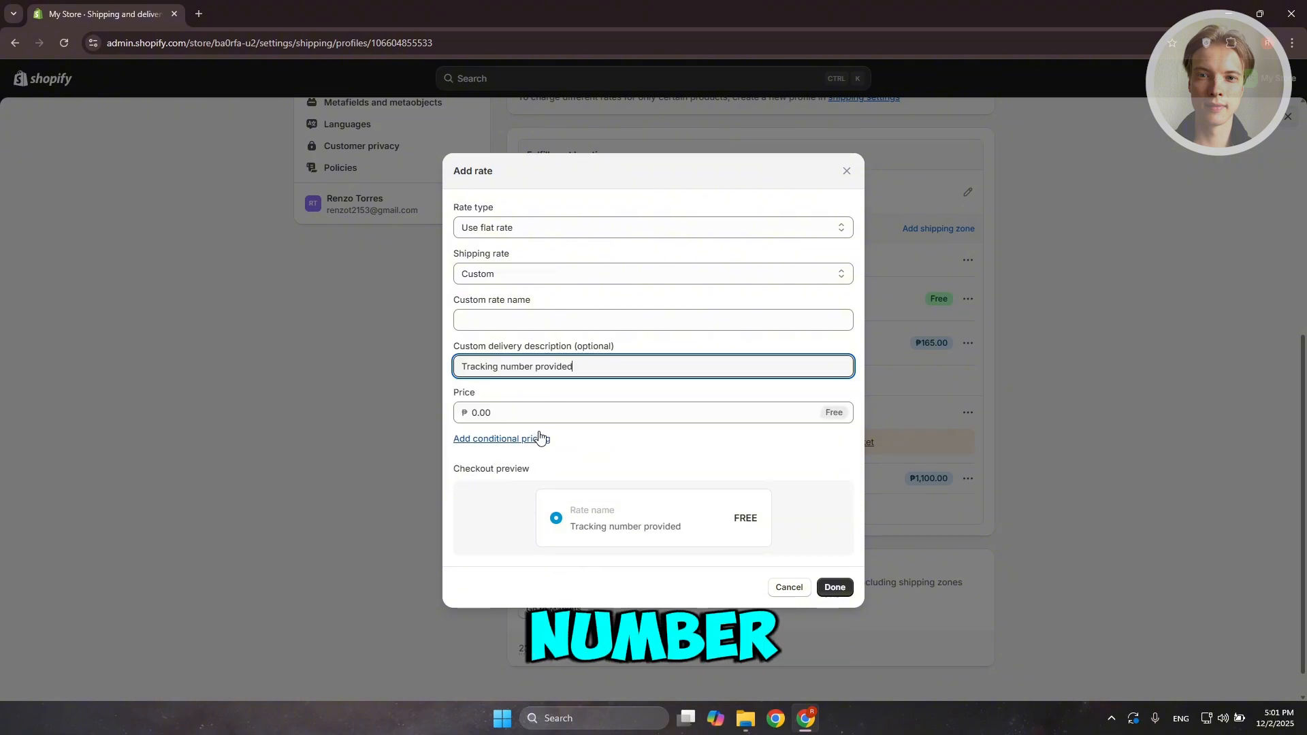
pyautogui.click(616, 390)
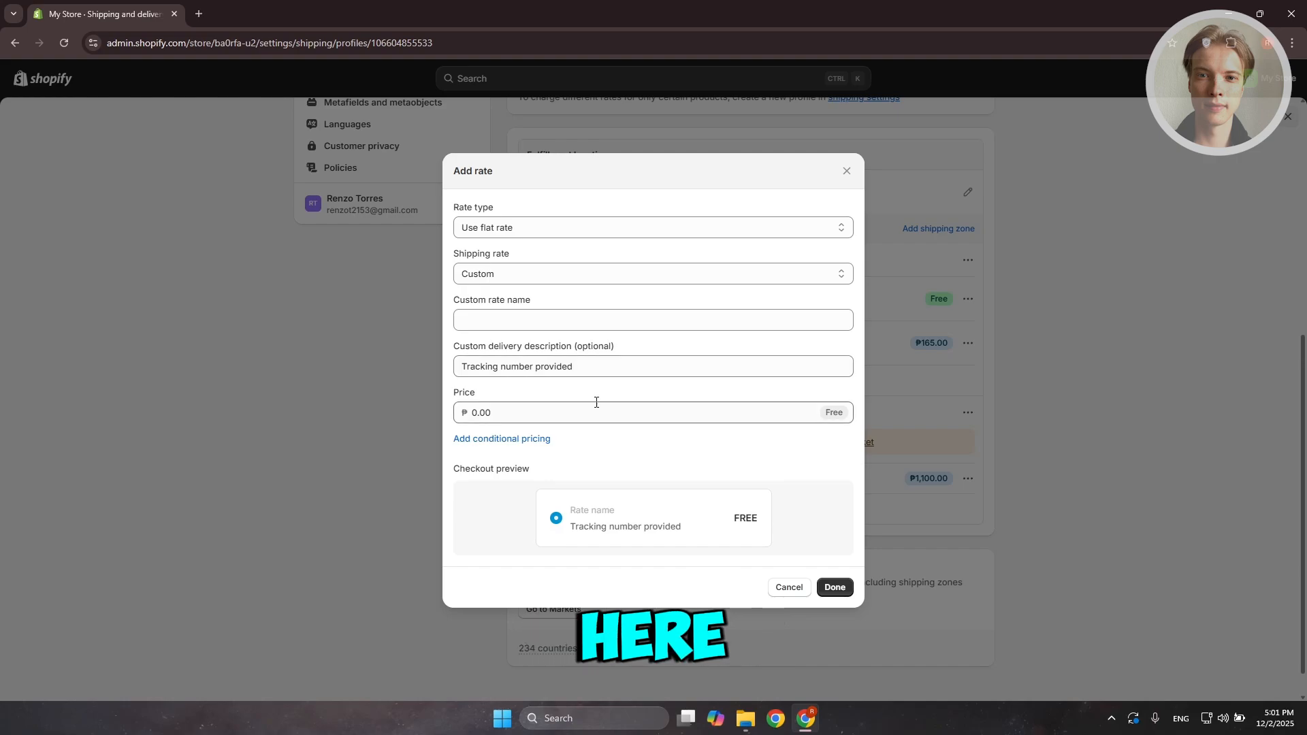
# Set the new domestic rate's price to ₱1,000.00 and try to add the rate
pyautogui.click(518, 413)
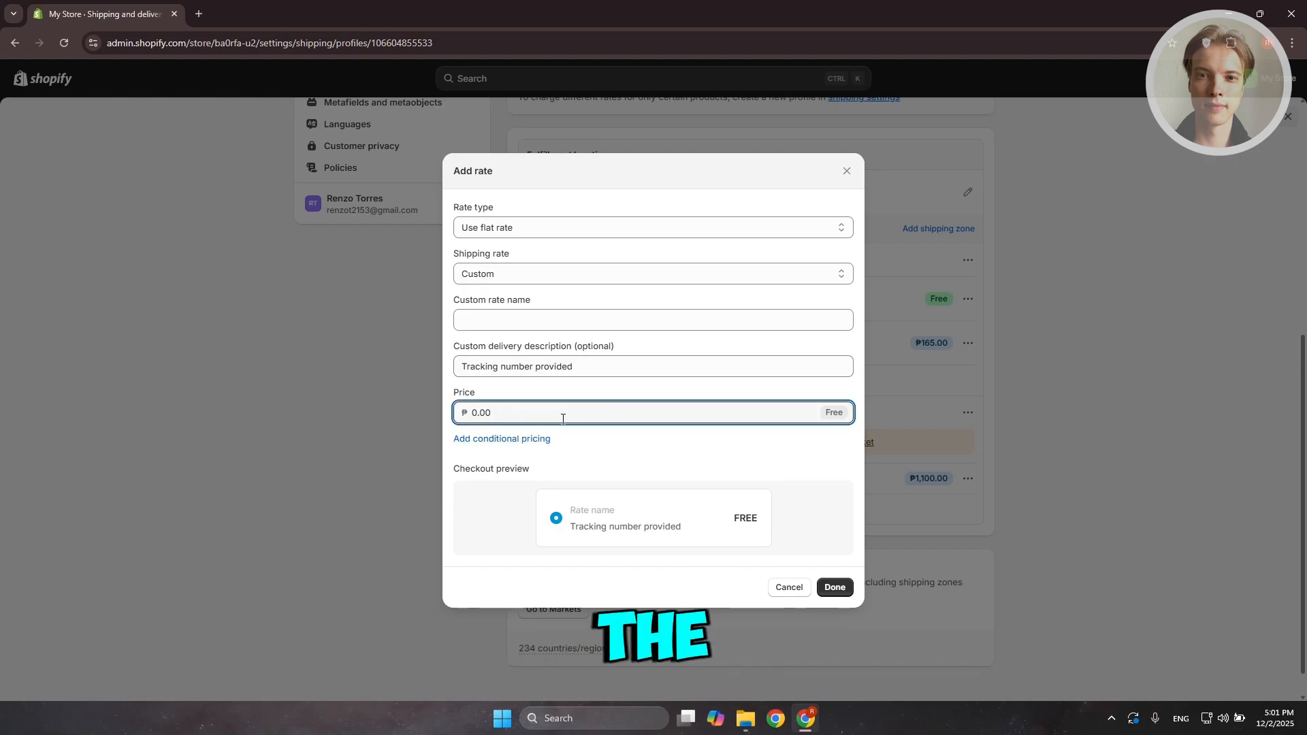
pyautogui.click(473, 413)
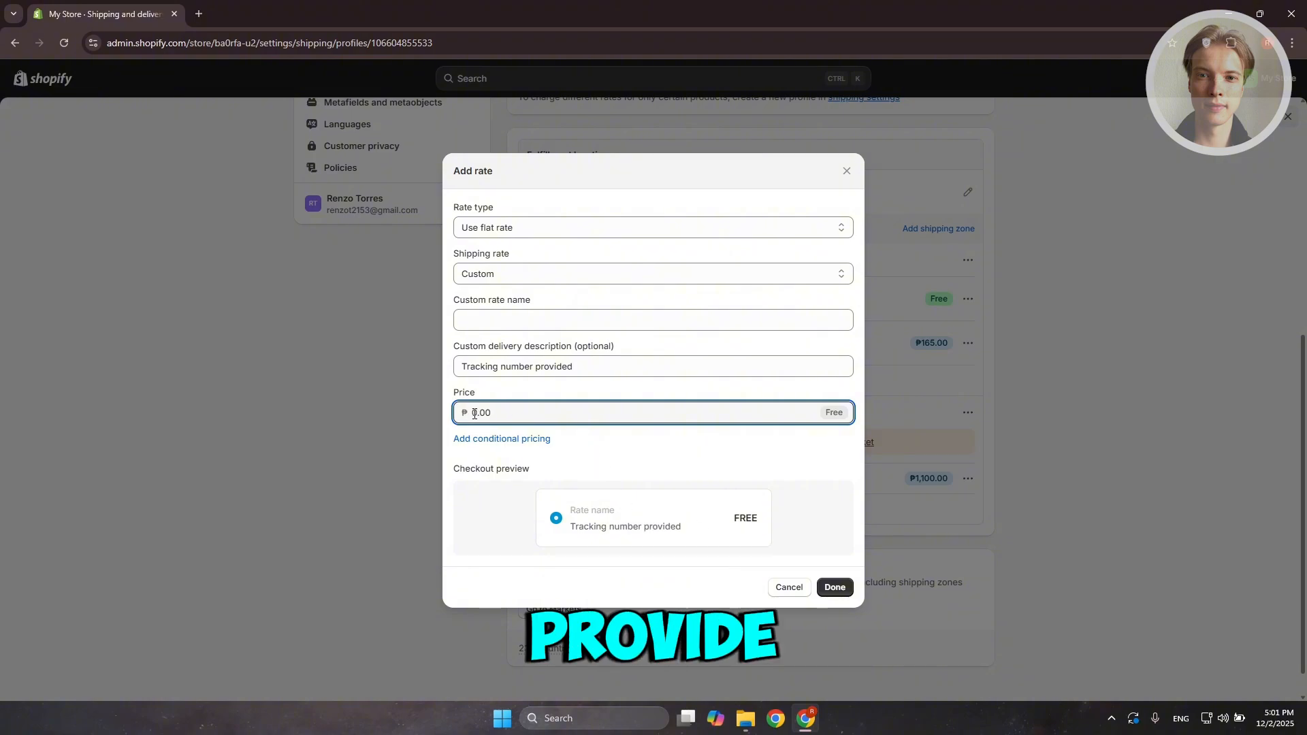
pyautogui.write('1')
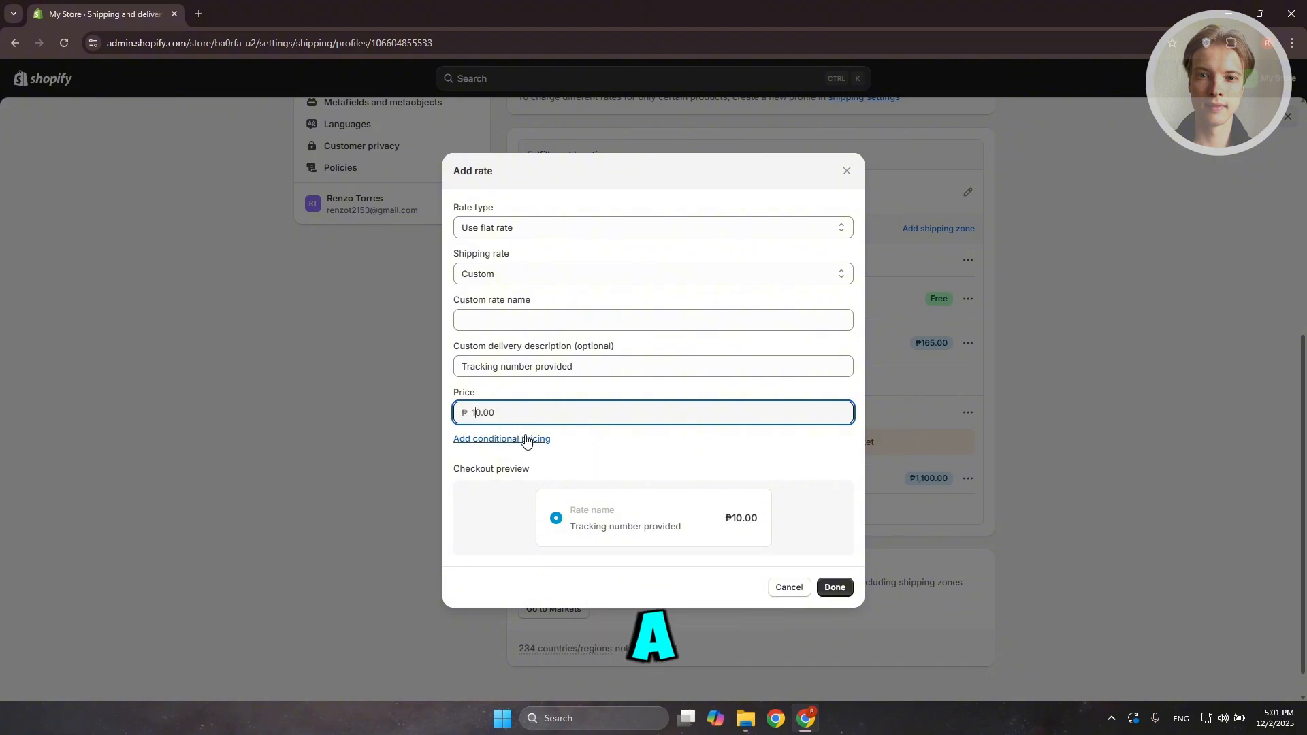
pyautogui.write('00')
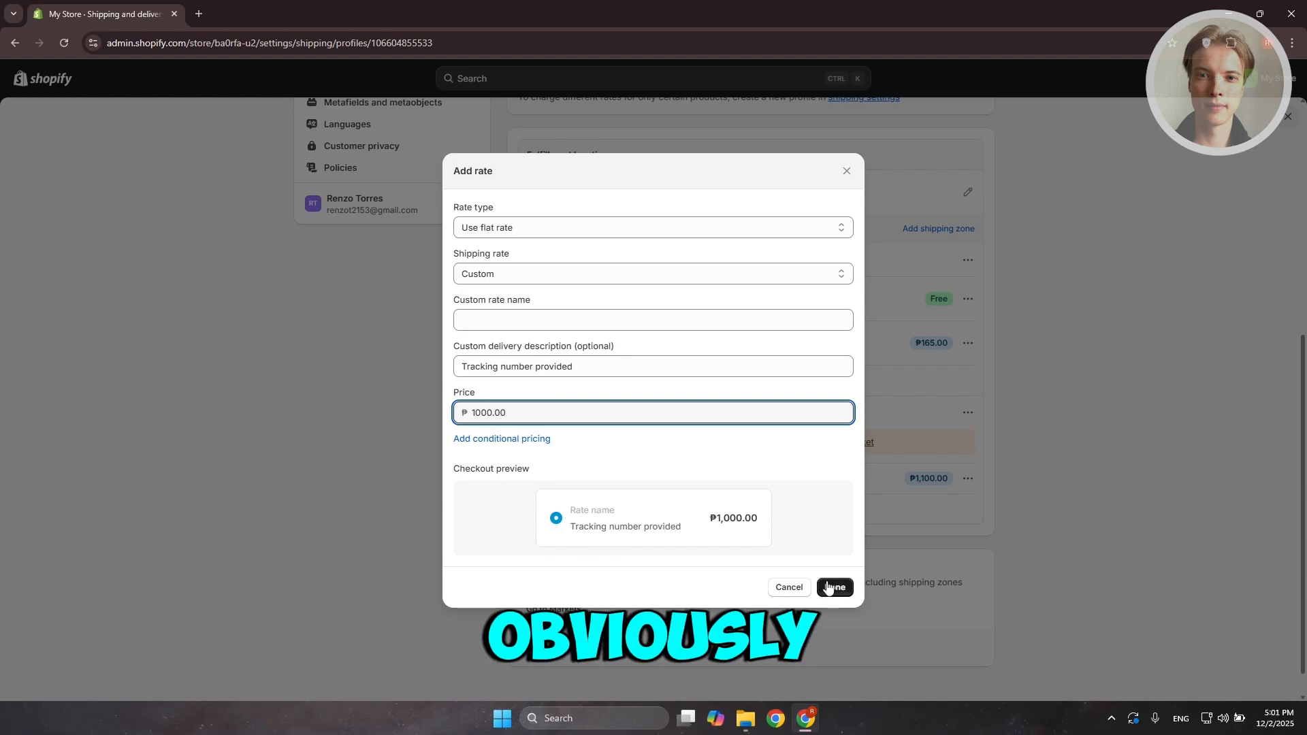
pyautogui.click(831, 592)
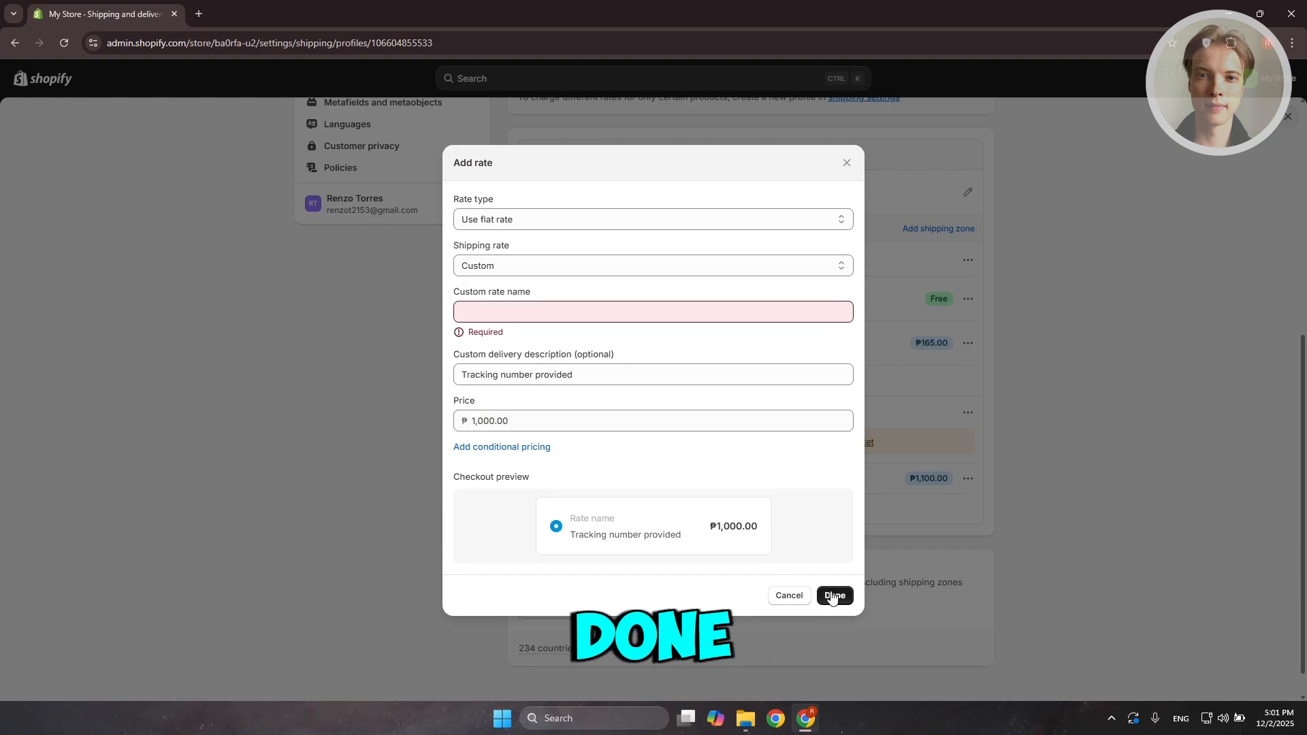
# Name the custom rate "test ship", add it to the Domestic zone and save the shipping profile
pyautogui.click(572, 311)
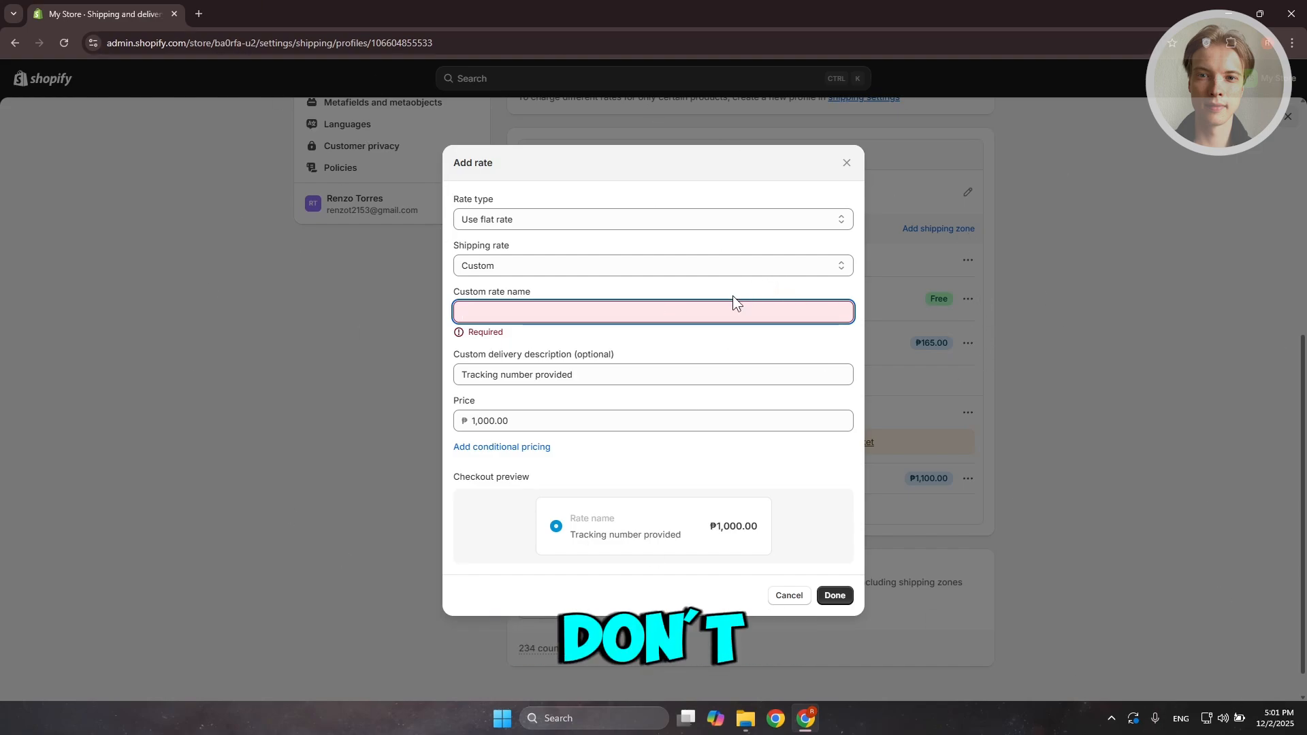
pyautogui.write('te')
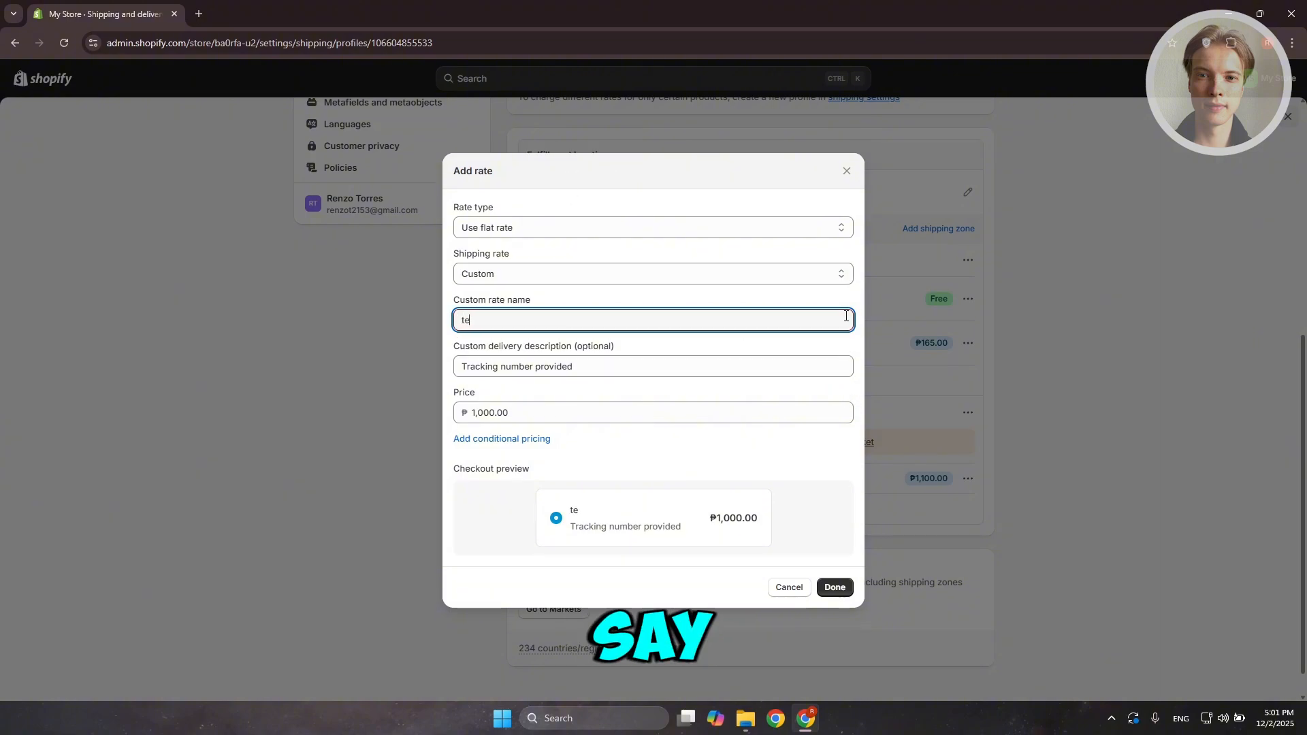
pyautogui.write('st ship')
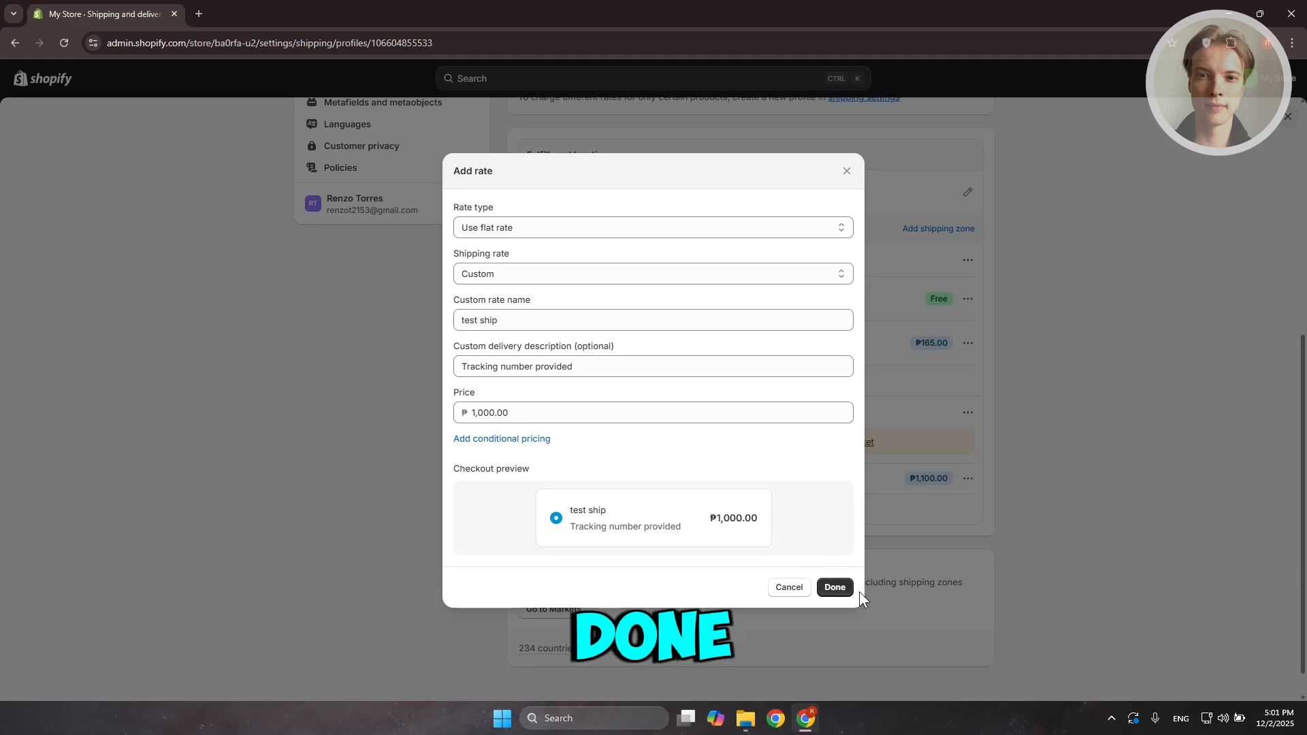
pyautogui.click(834, 587)
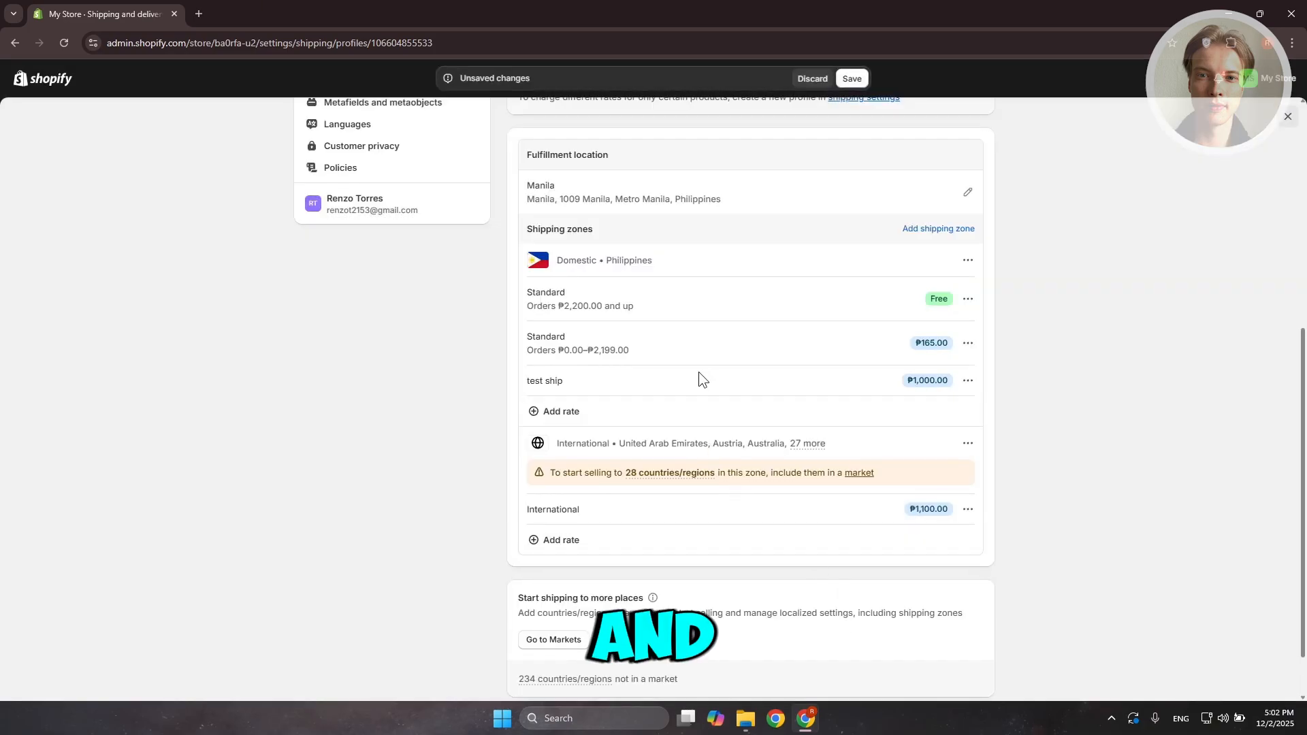
pyautogui.scroll(5, 809, 252)
pyautogui.click(851, 79)
# Review the profile's zones and examine the rate types offered for a new International rate, without adding one
pyautogui.scroll(-6, 588, 575)
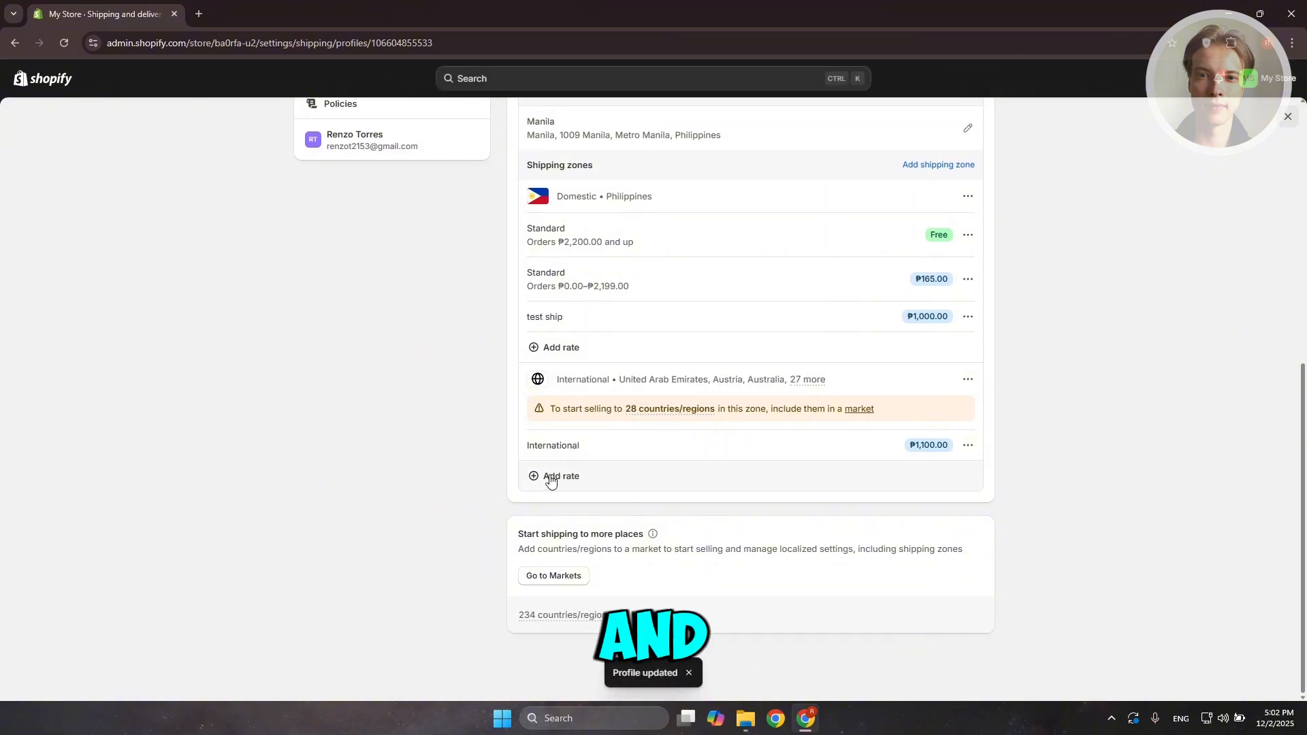
pyautogui.scroll(1, 345, 572)
pyautogui.scroll(4, 345, 570)
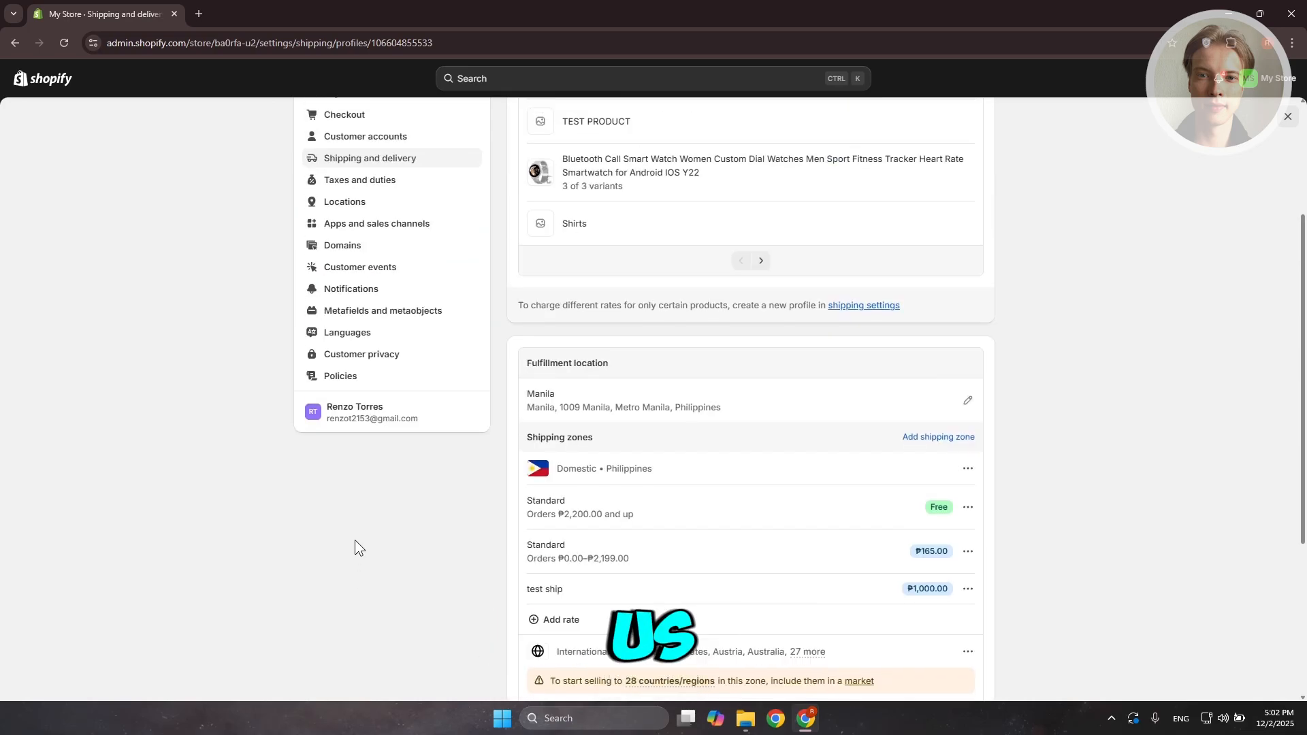
pyautogui.scroll(3, 354, 534)
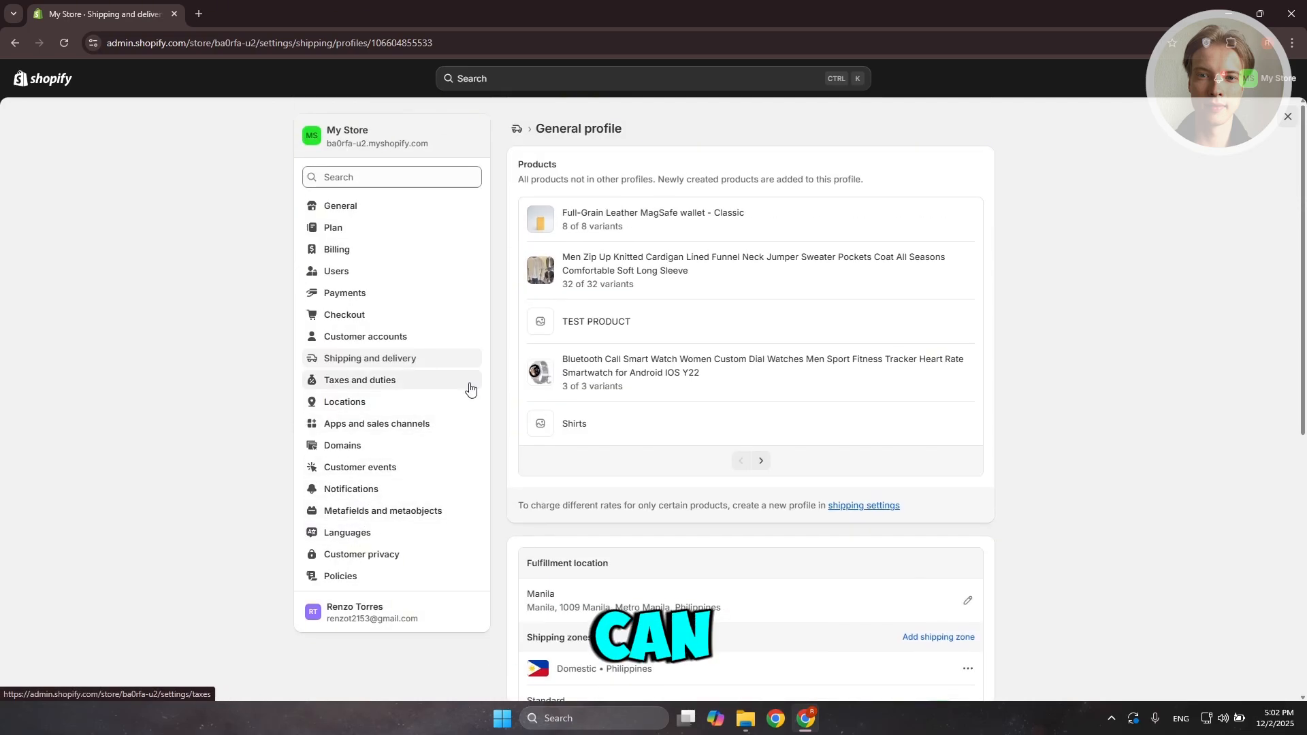
pyautogui.scroll(-6, 524, 465)
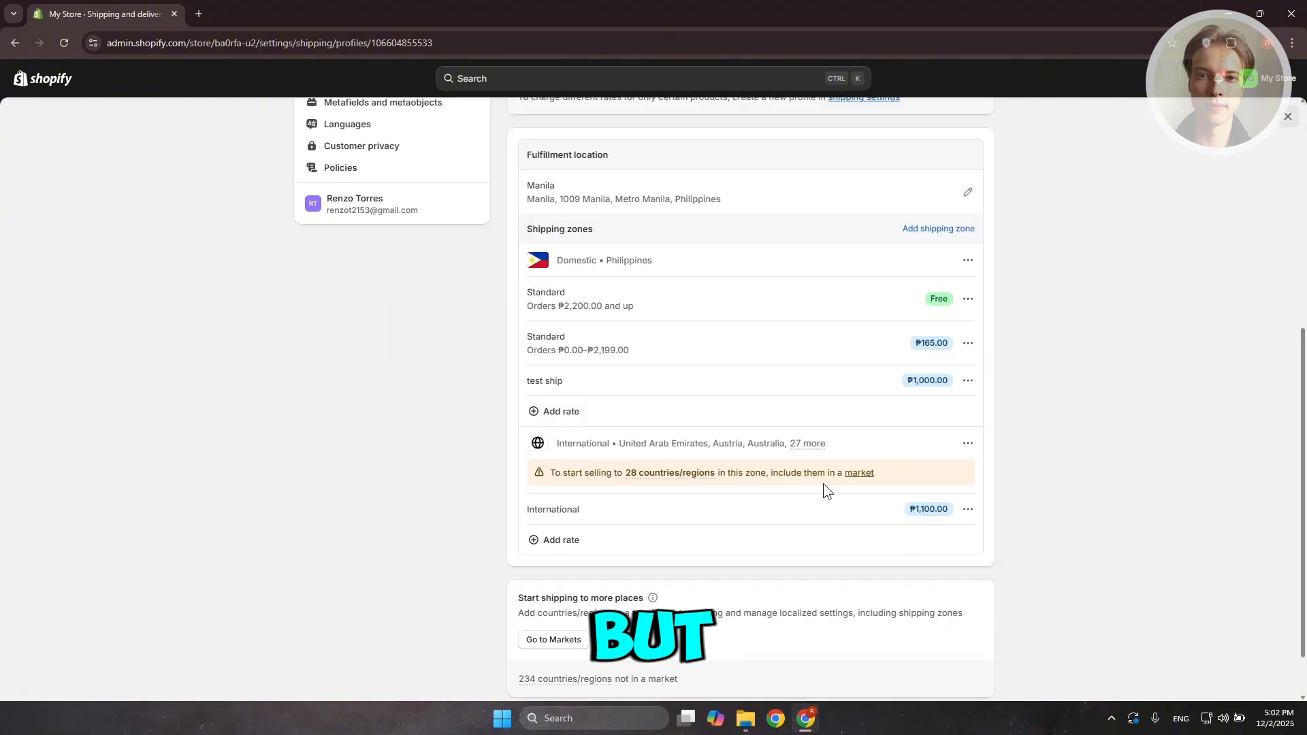
pyautogui.click(559, 541)
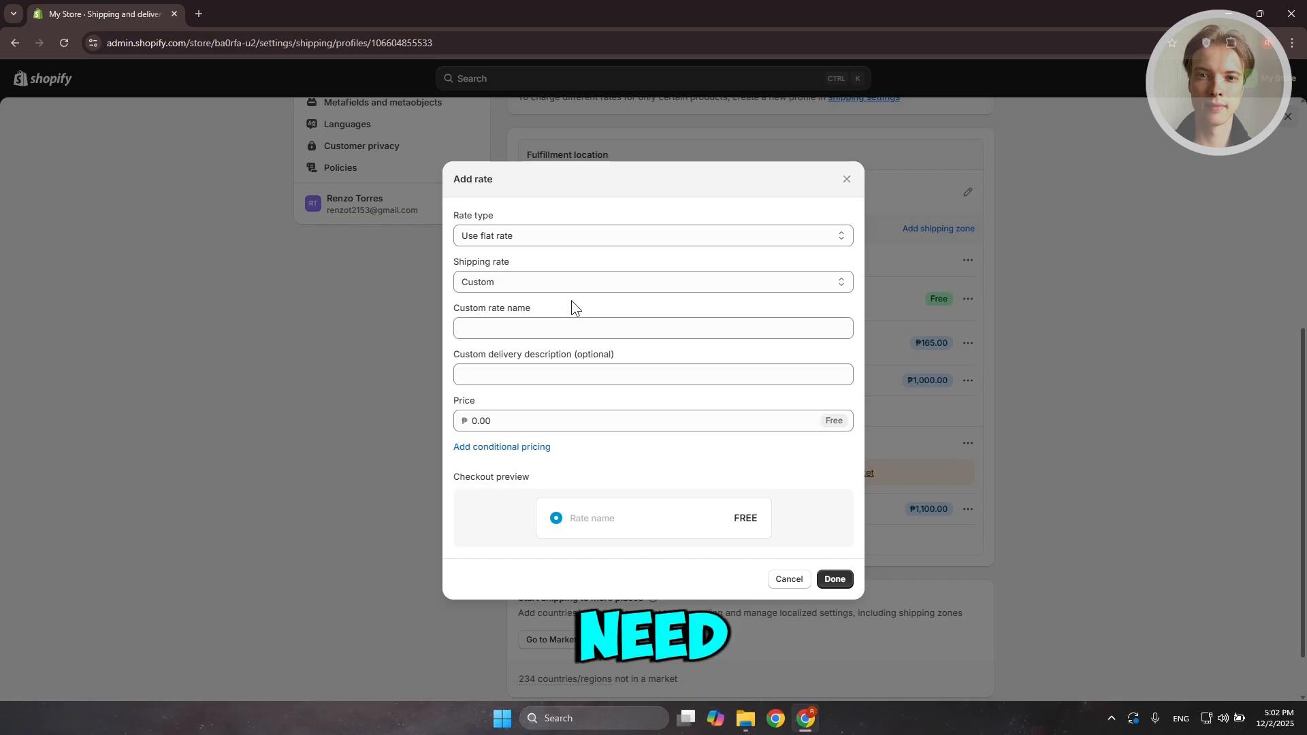
pyautogui.click(667, 275)
pyautogui.click(679, 230)
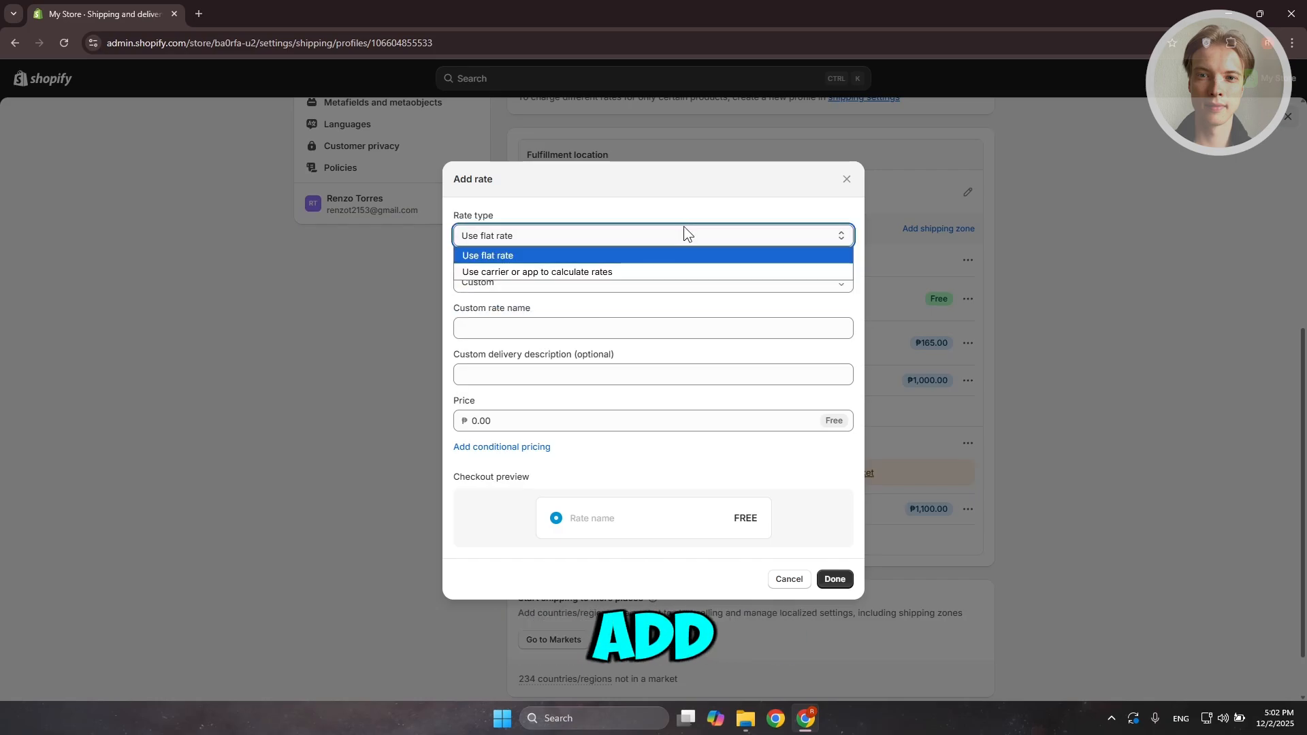
pyautogui.click(846, 179)
pyautogui.click(846, 179)
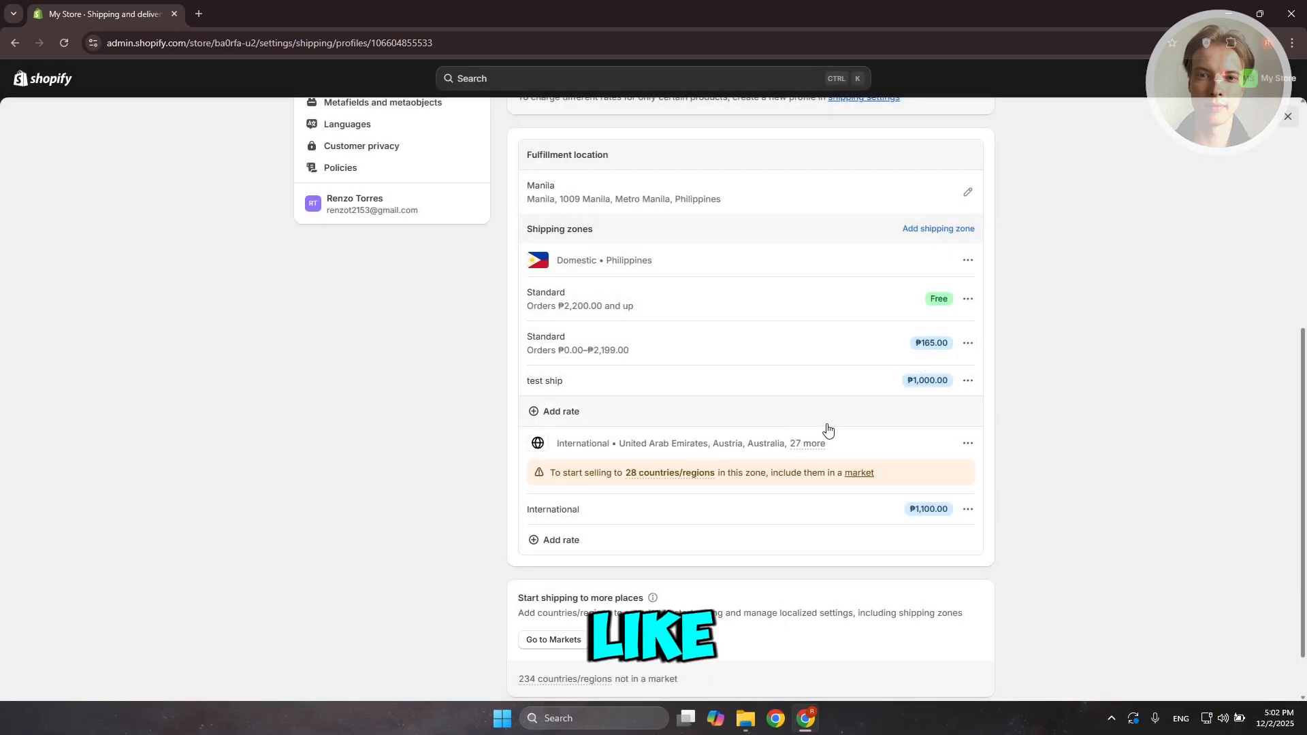
# Examine the countries and regions included in the International shipping zone and close the zone without changing it
pyautogui.click(967, 443)
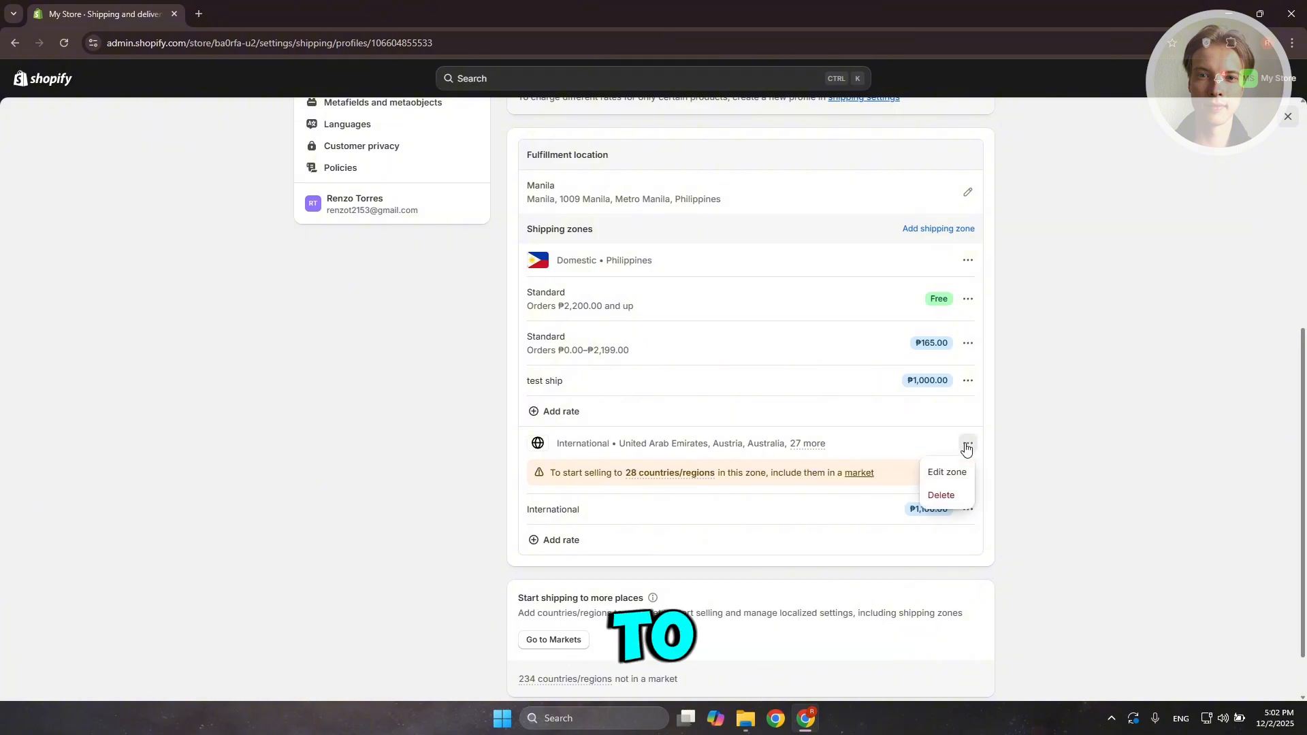
pyautogui.click(965, 477)
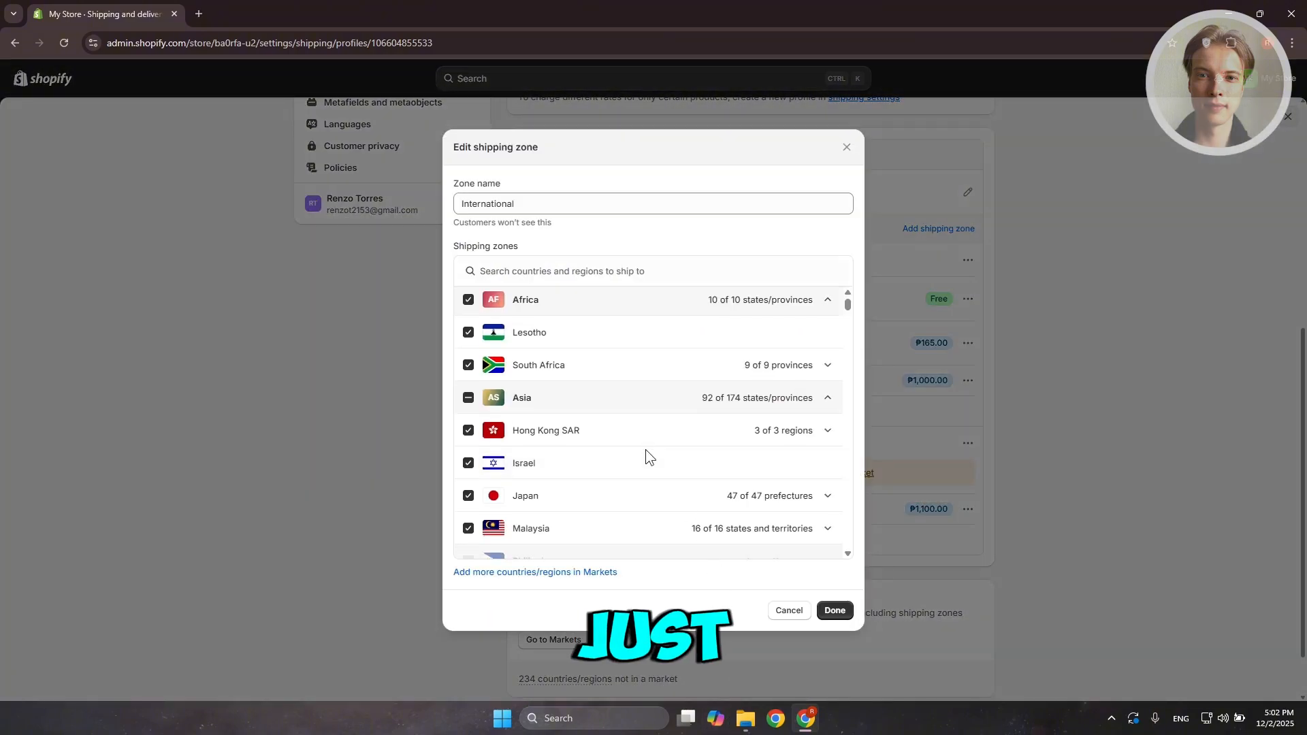
pyautogui.scroll(-5, 645, 449)
pyautogui.scroll(-7, 645, 449)
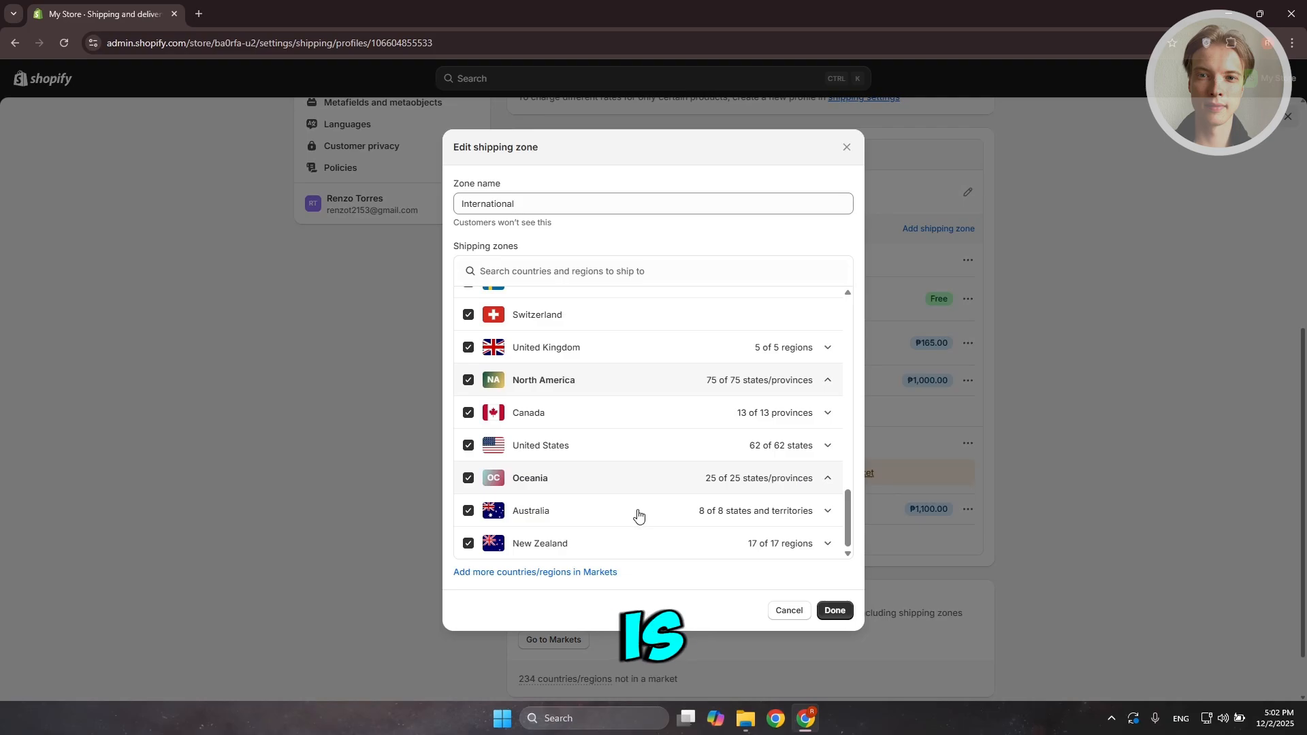
pyautogui.scroll(10, 700, 435)
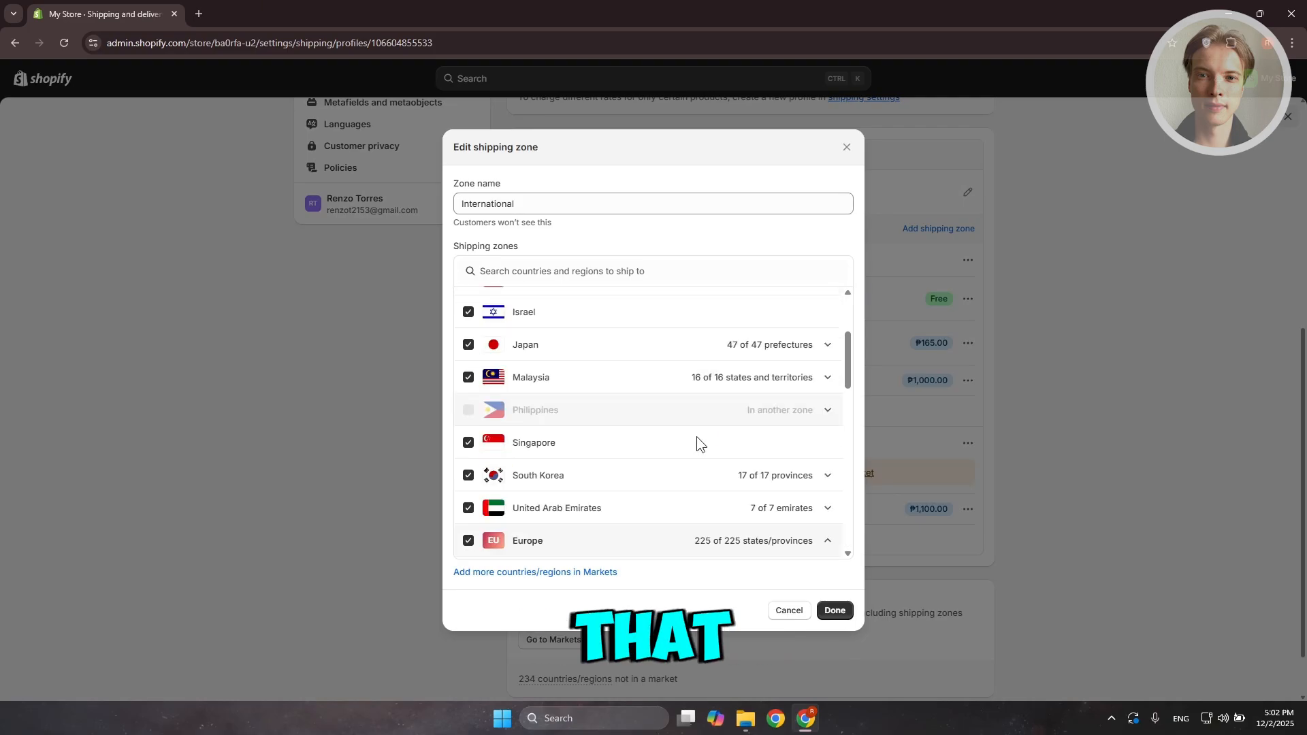
pyautogui.scroll(-4, 694, 443)
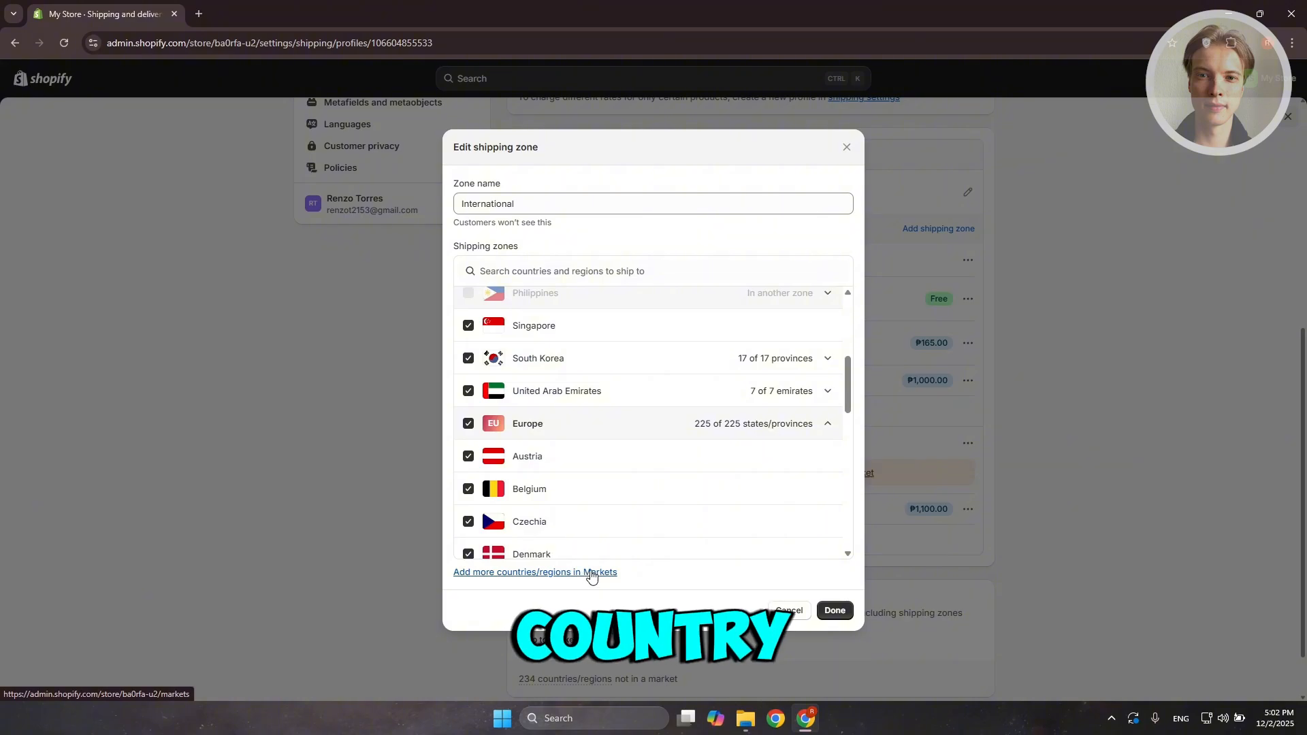
pyautogui.click(848, 150)
# Review the general shipping and delivery settings, including local delivery, packages and carrier accounts, and leave the store settings
pyautogui.scroll(6, 761, 539)
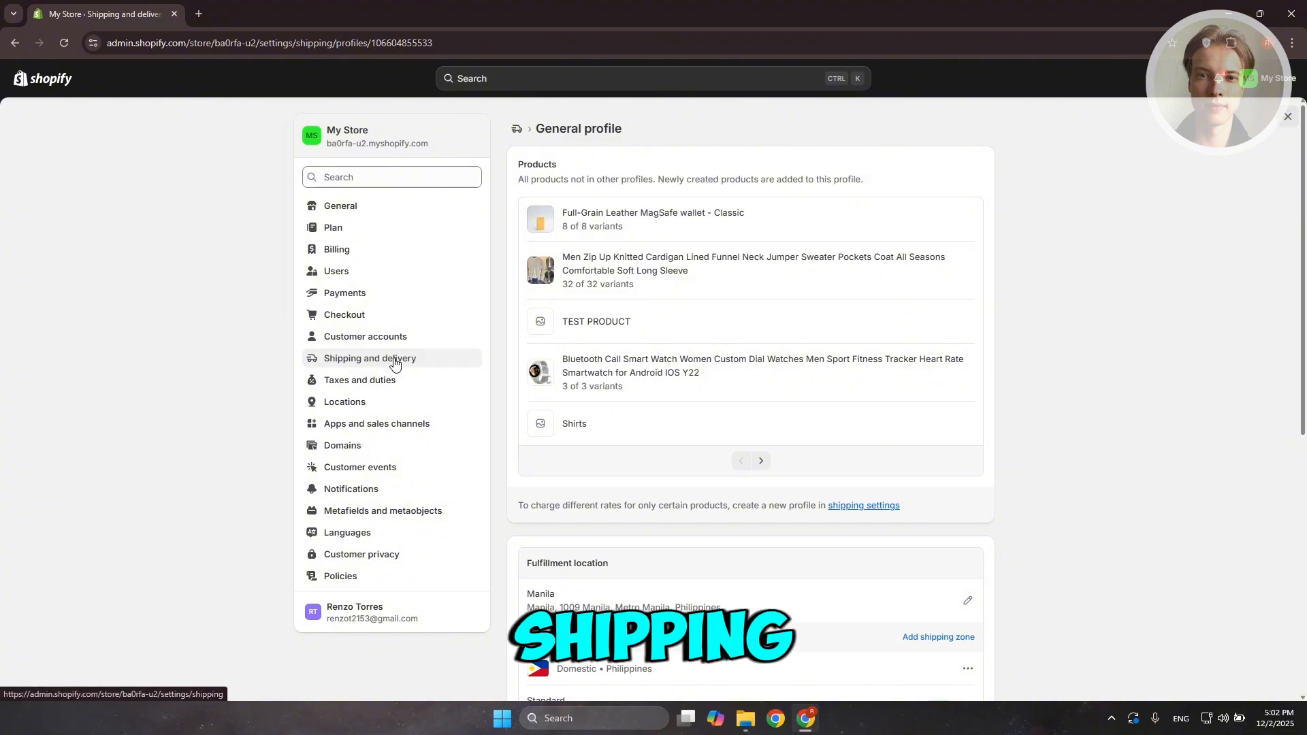
pyautogui.click(417, 358)
pyautogui.scroll(-7, 616, 497)
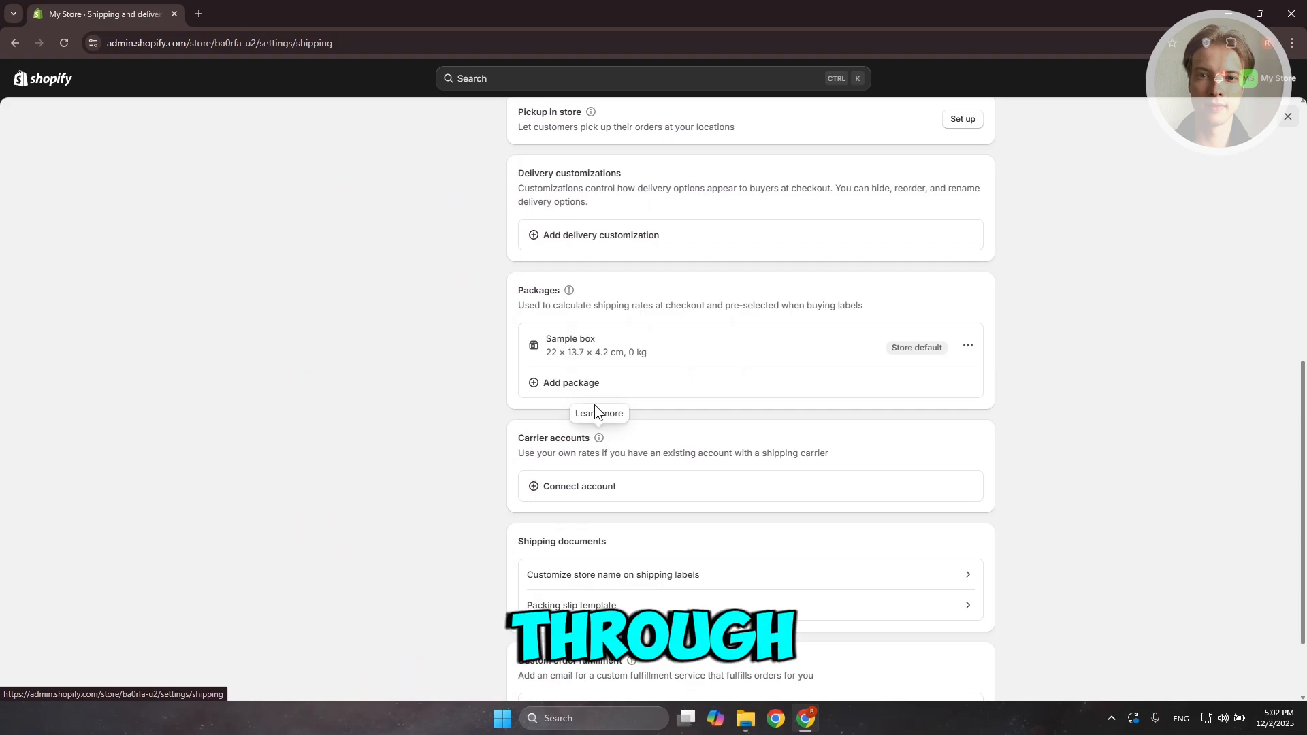
pyautogui.scroll(-2, 884, 490)
pyautogui.scroll(5, 1186, 222)
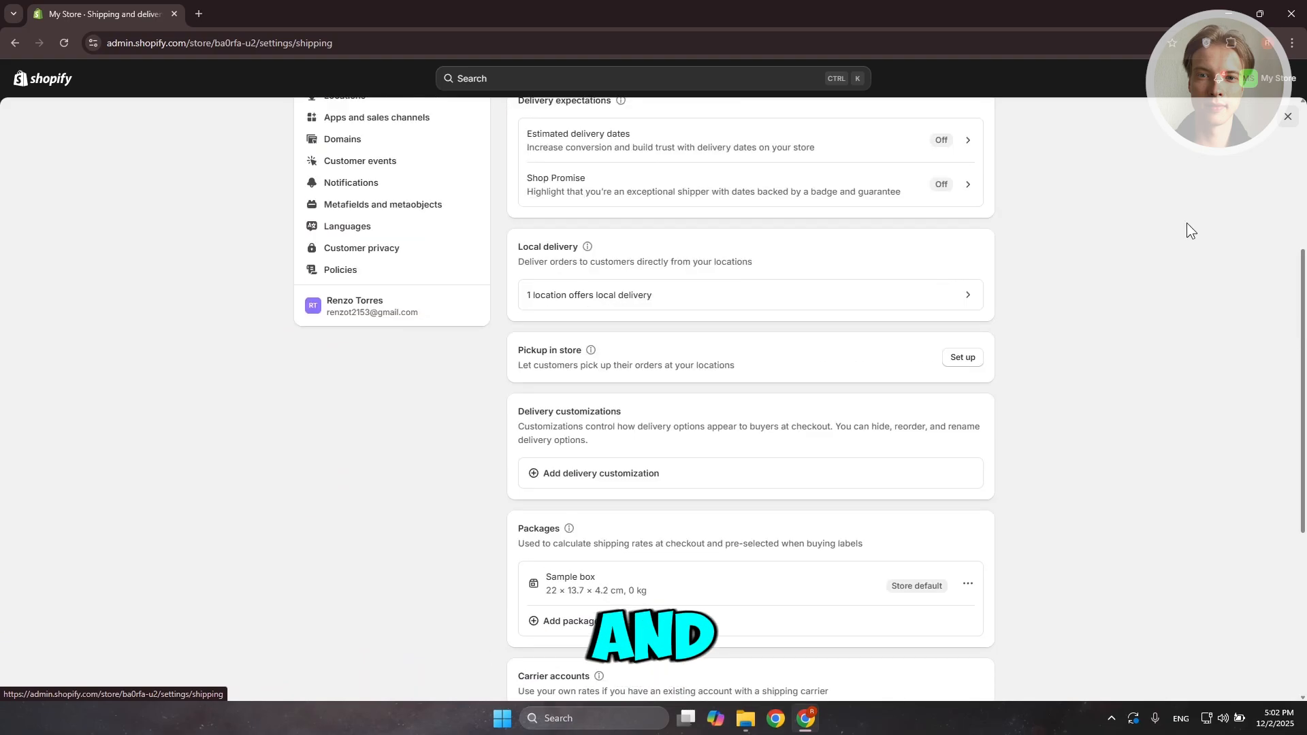
pyautogui.click(1286, 117)
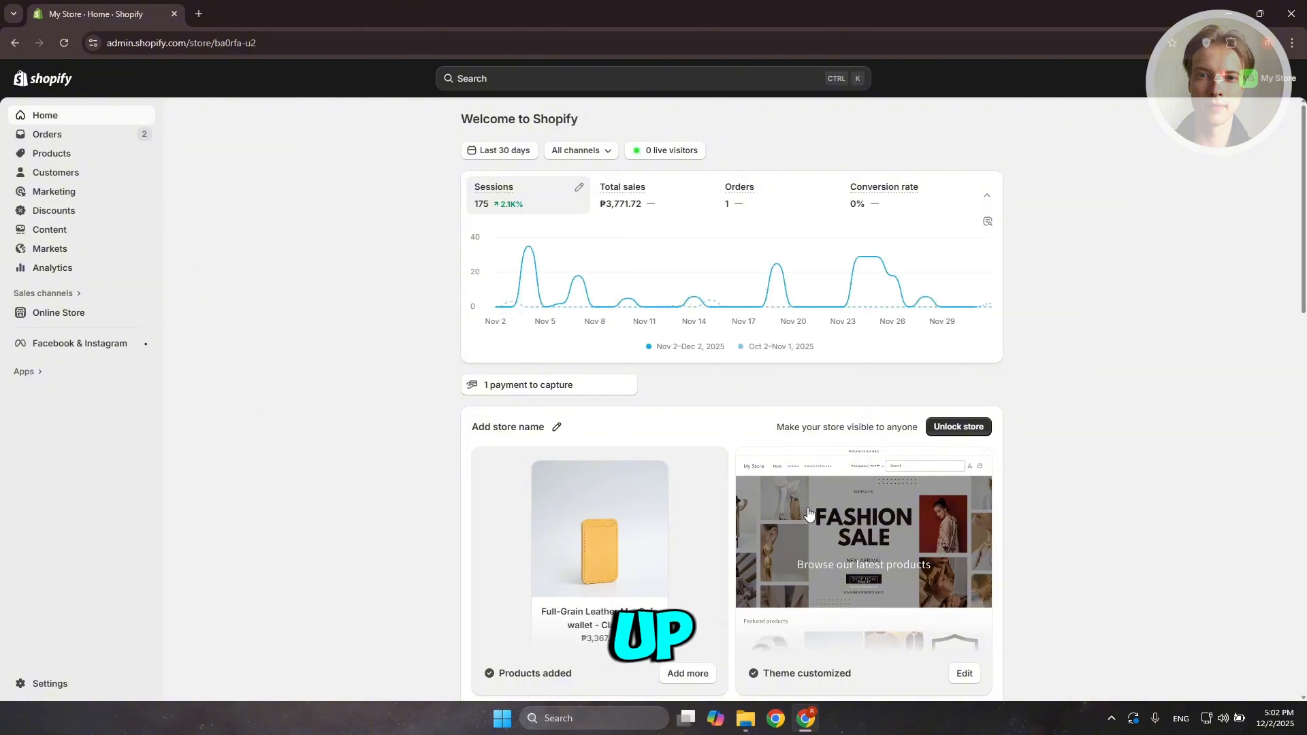
# Open the unfulfilled order from the order list, generate its packing slip for viewing and return to the order
pyautogui.click(74, 136)
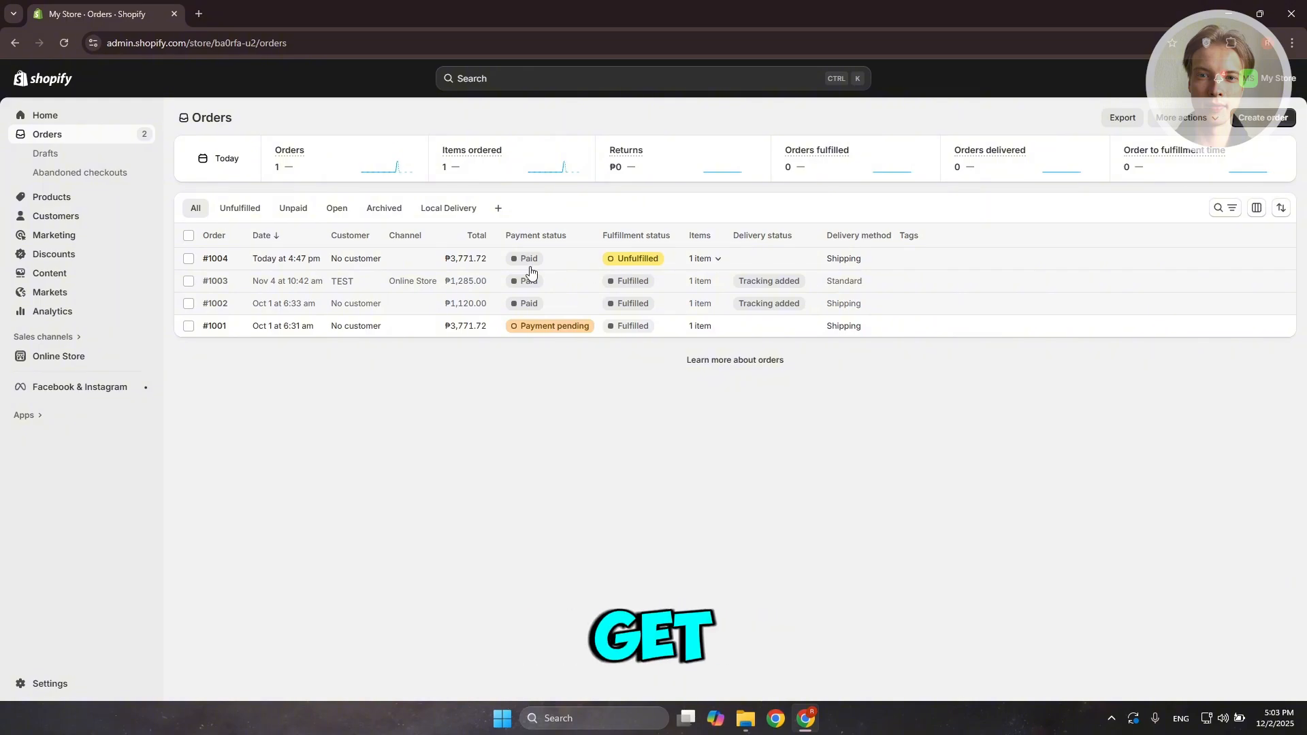
pyautogui.click(298, 262)
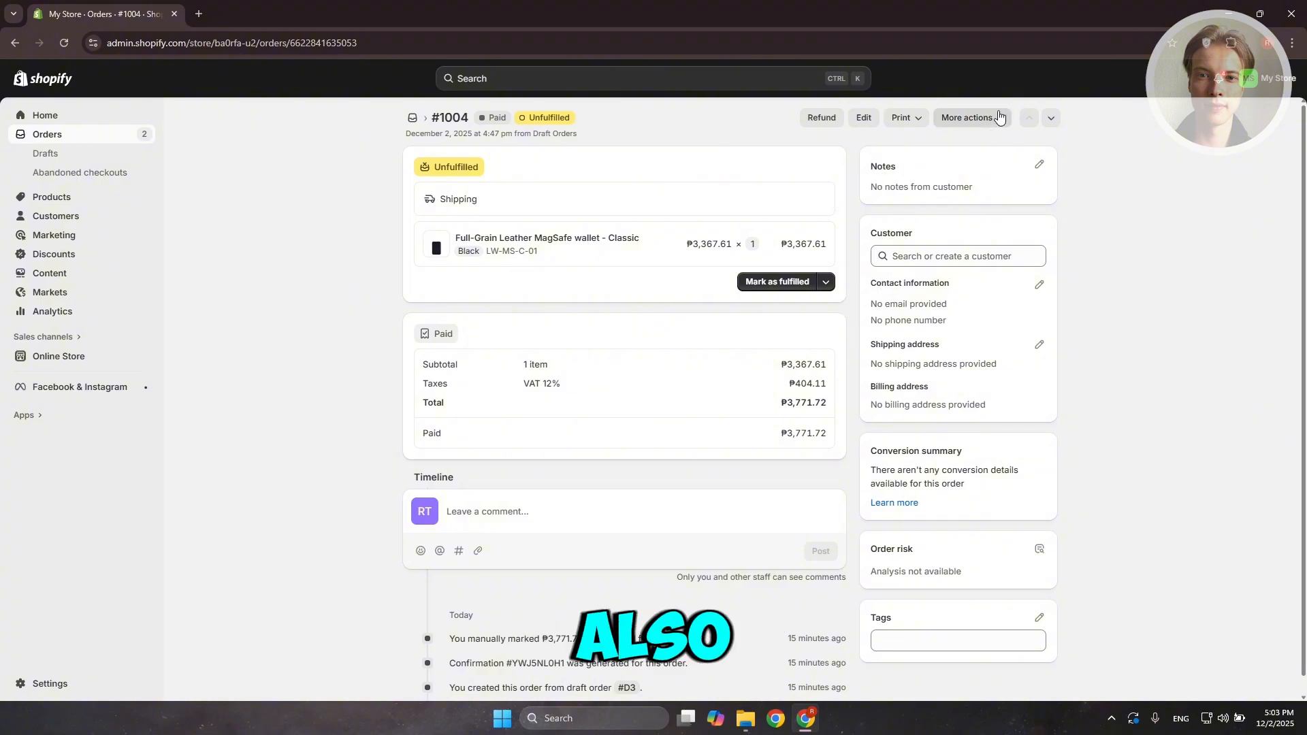
pyautogui.click(914, 118)
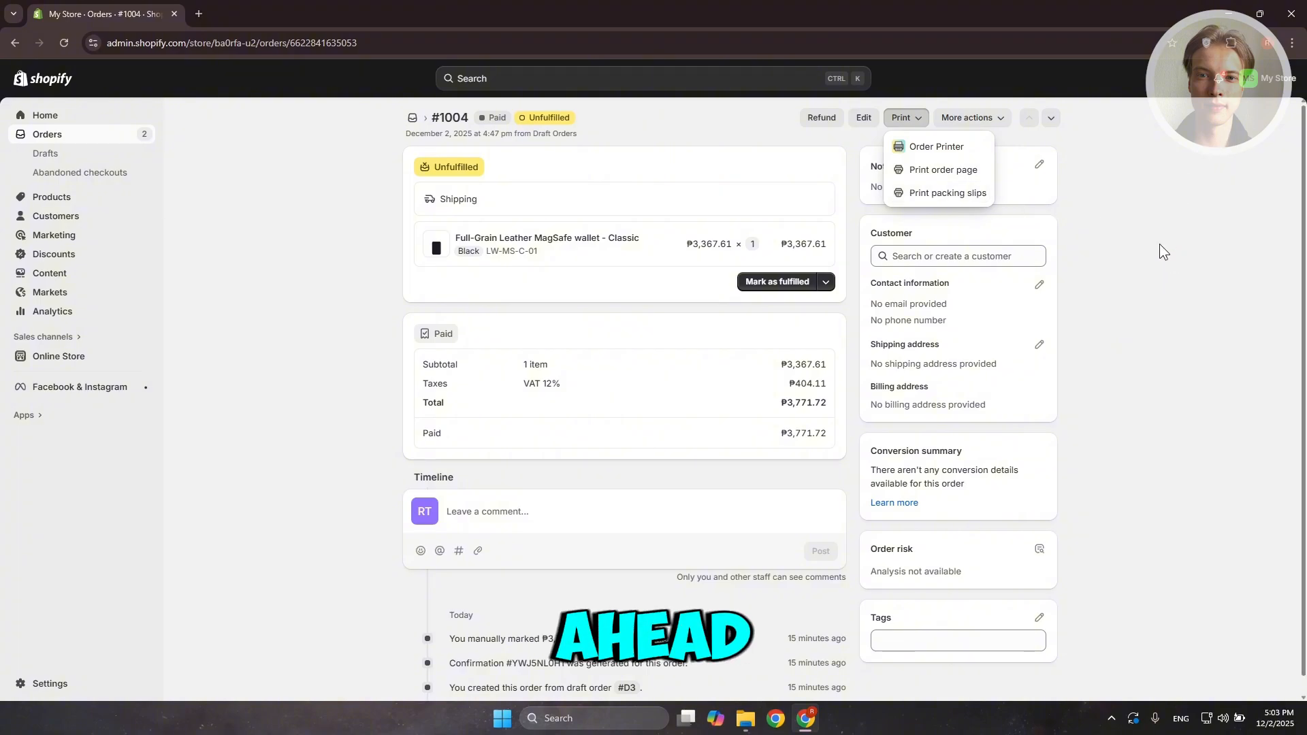
pyautogui.click(975, 194)
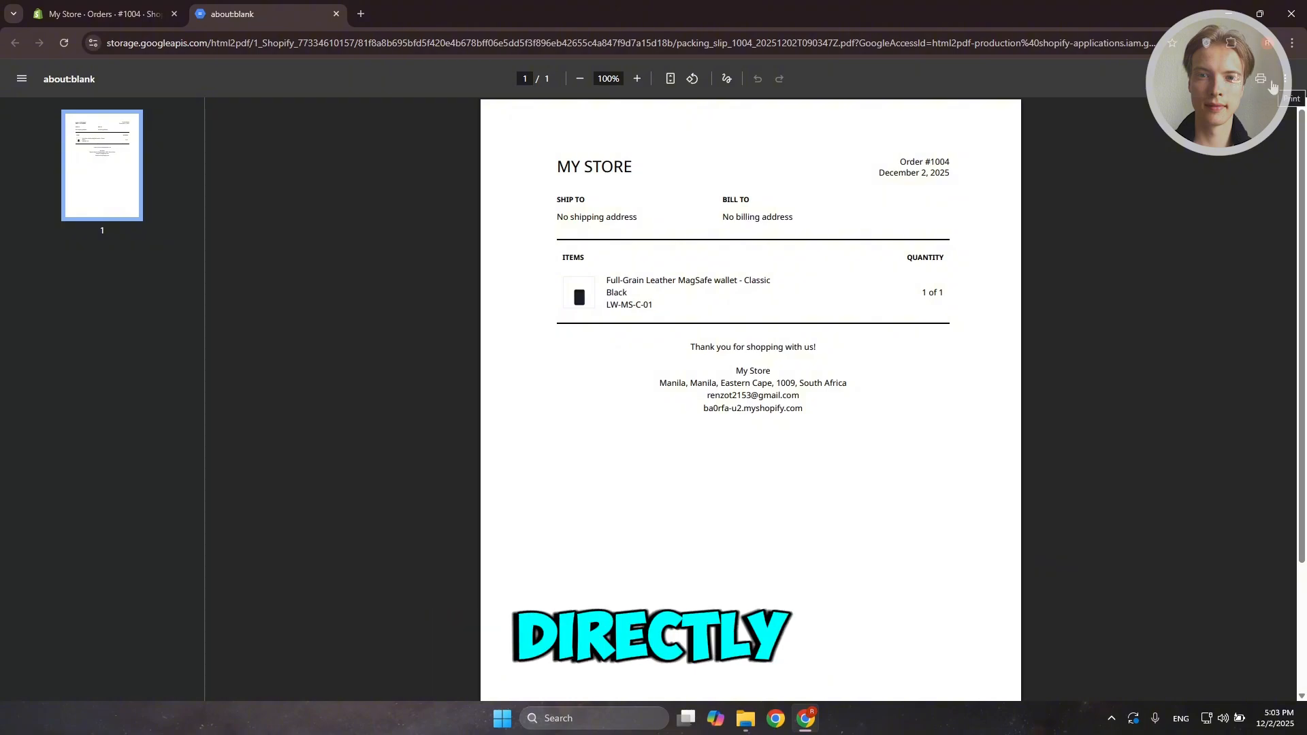
pyautogui.click(336, 13)
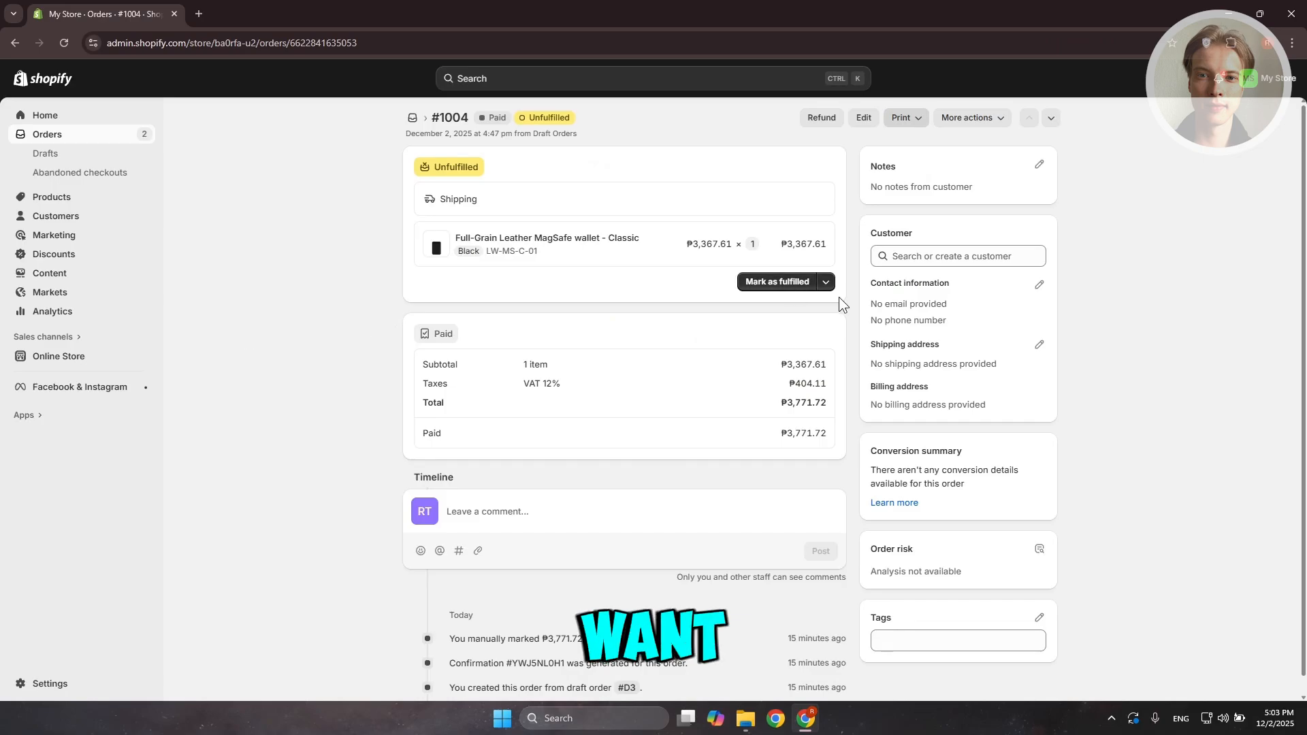
# Mark the unfulfilled order as in progress, and mark its wallet item as fulfilled
pyautogui.click(825, 284)
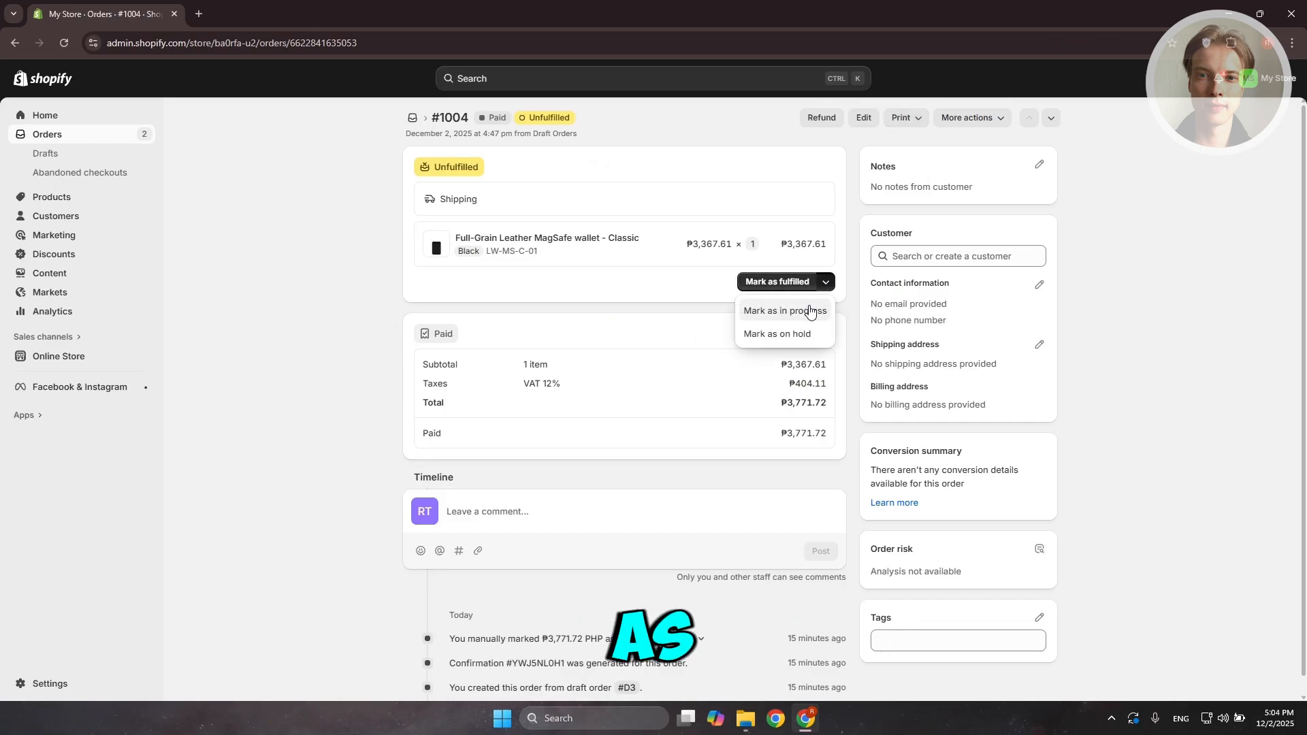
pyautogui.click(809, 311)
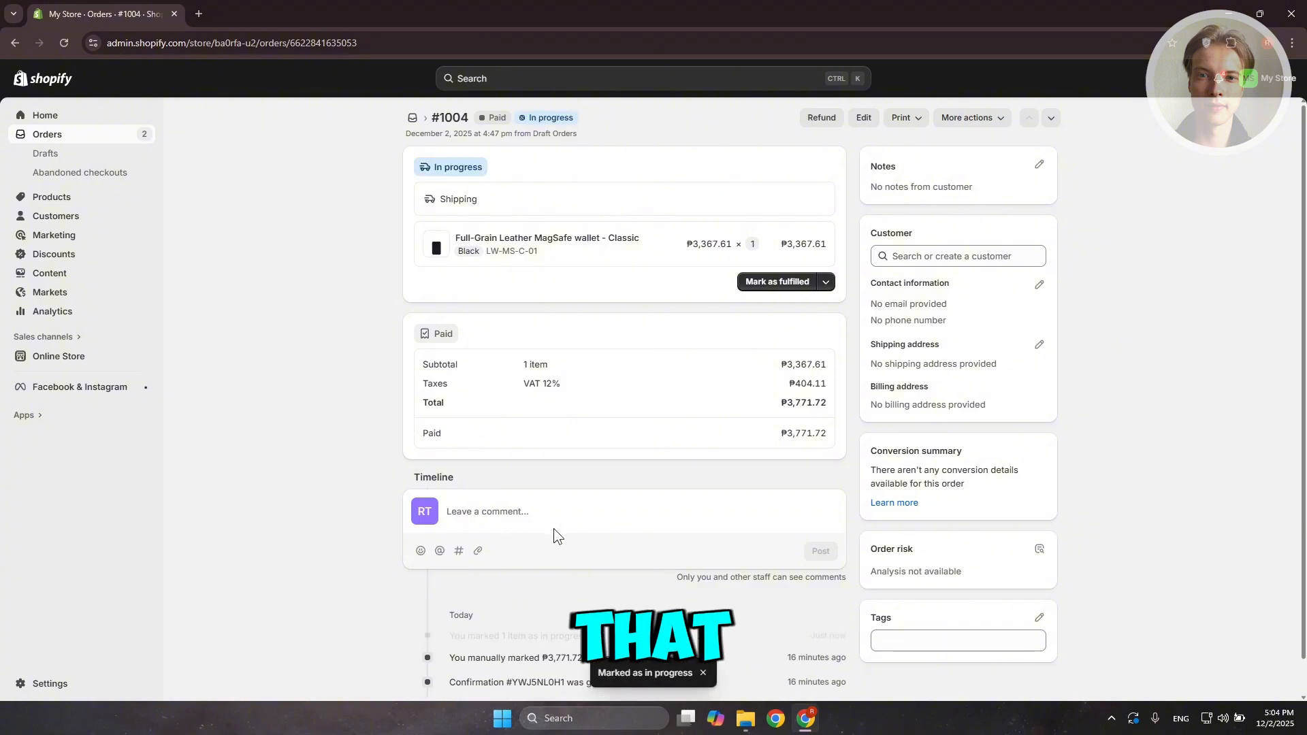
pyautogui.scroll(-2, 570, 363)
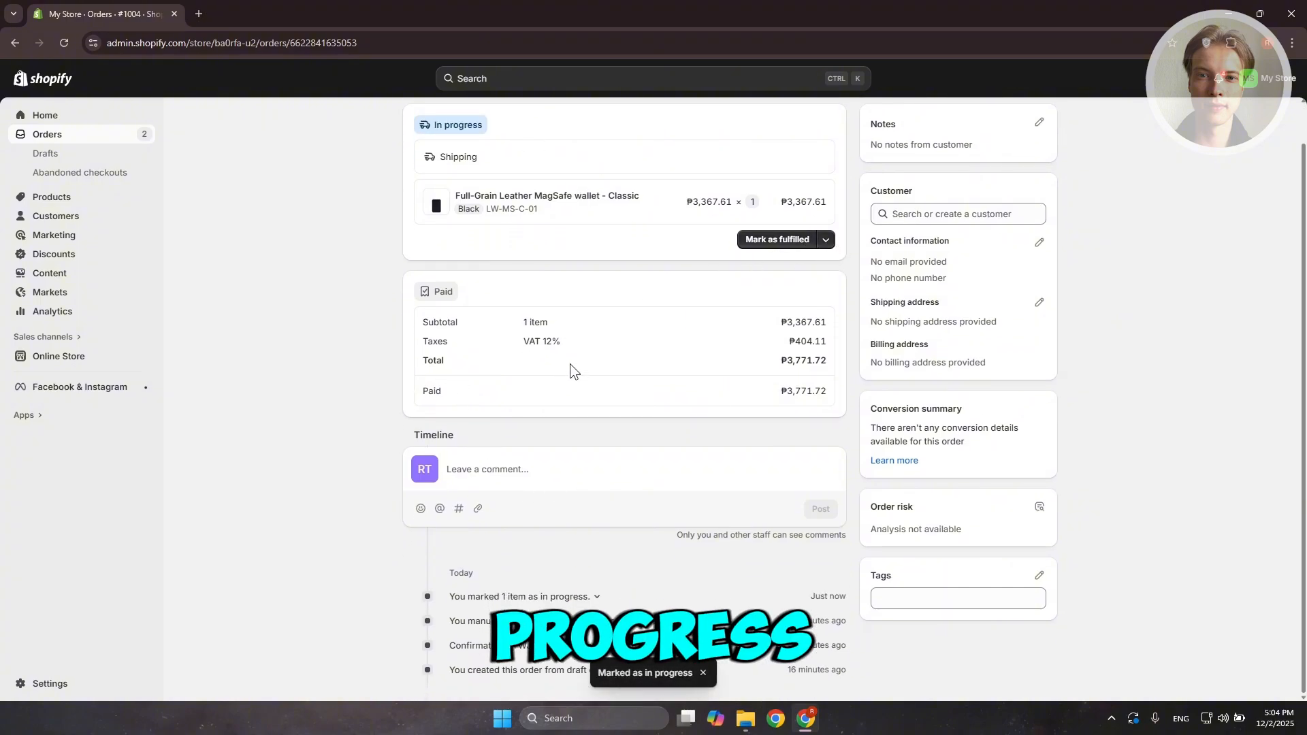
pyautogui.scroll(2, 674, 362)
pyautogui.click(786, 291)
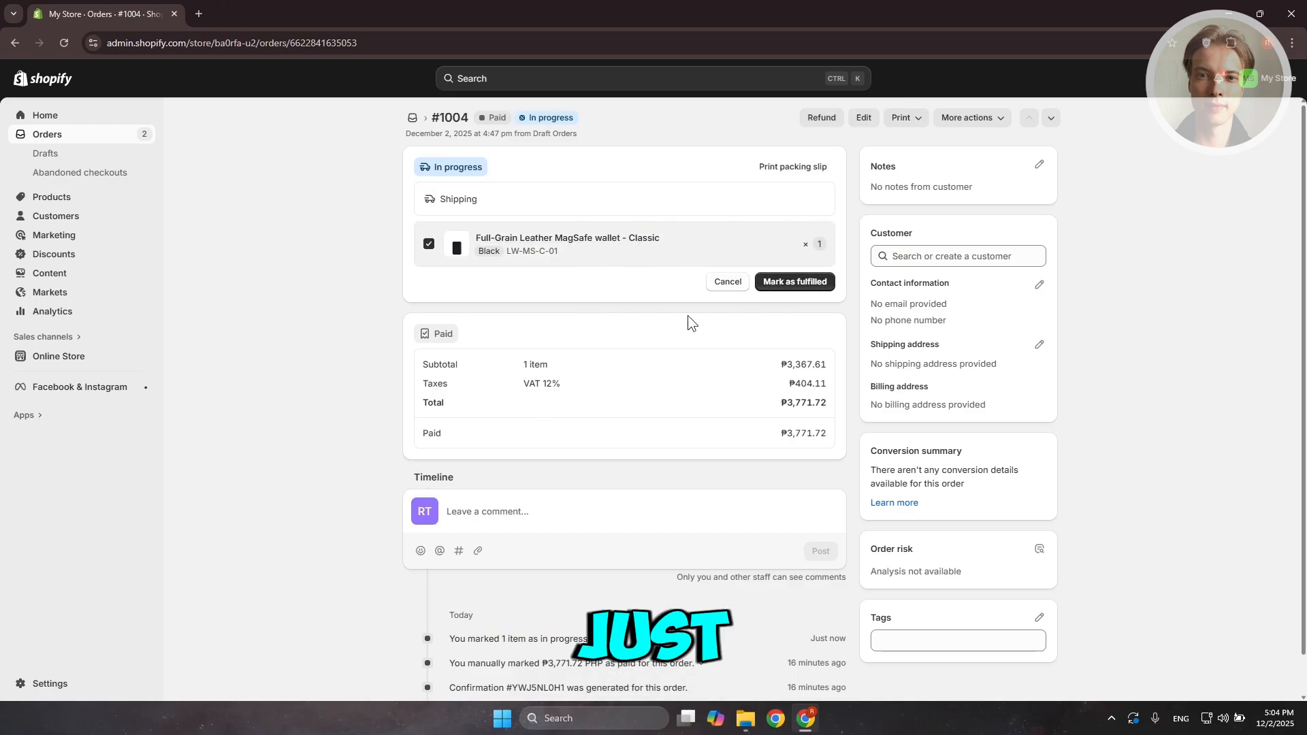
pyautogui.click(802, 287)
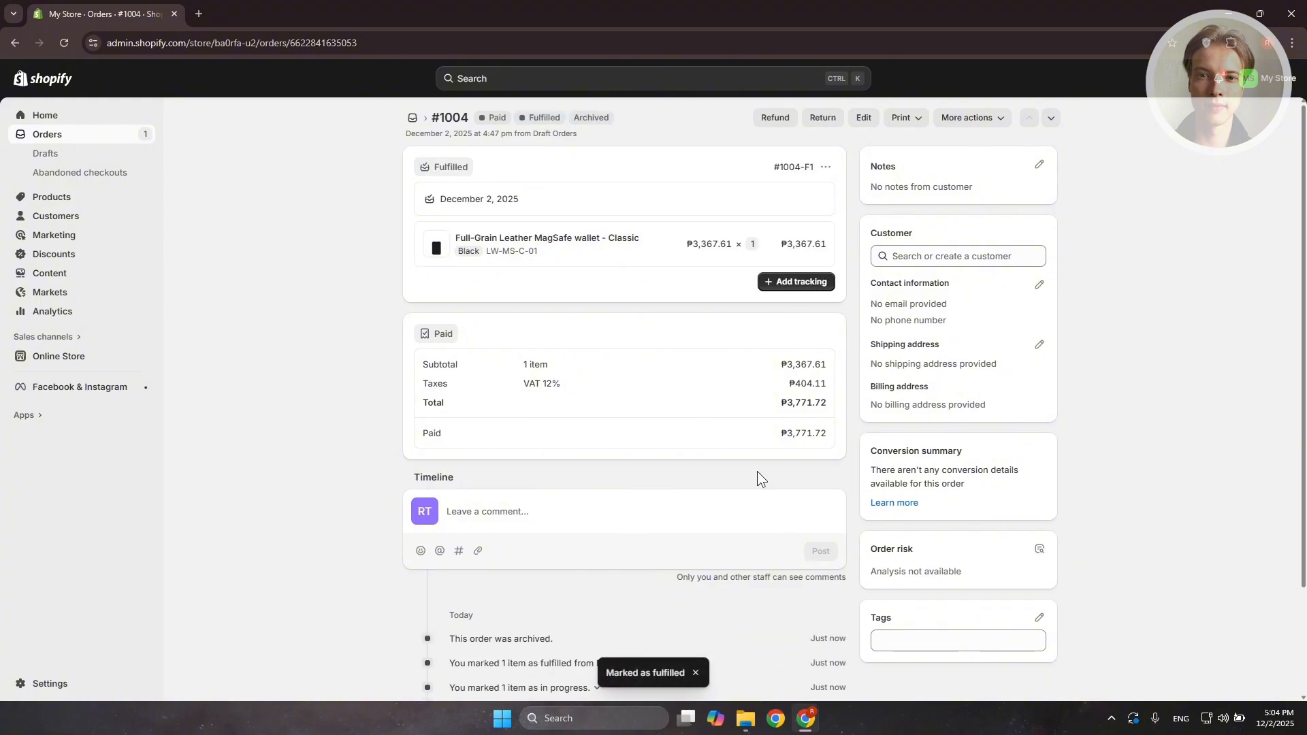
# Examine the fulfilled order's tracking options, including the carrier choices and an additional tracking number, without saving any tracking
pyautogui.click(797, 283)
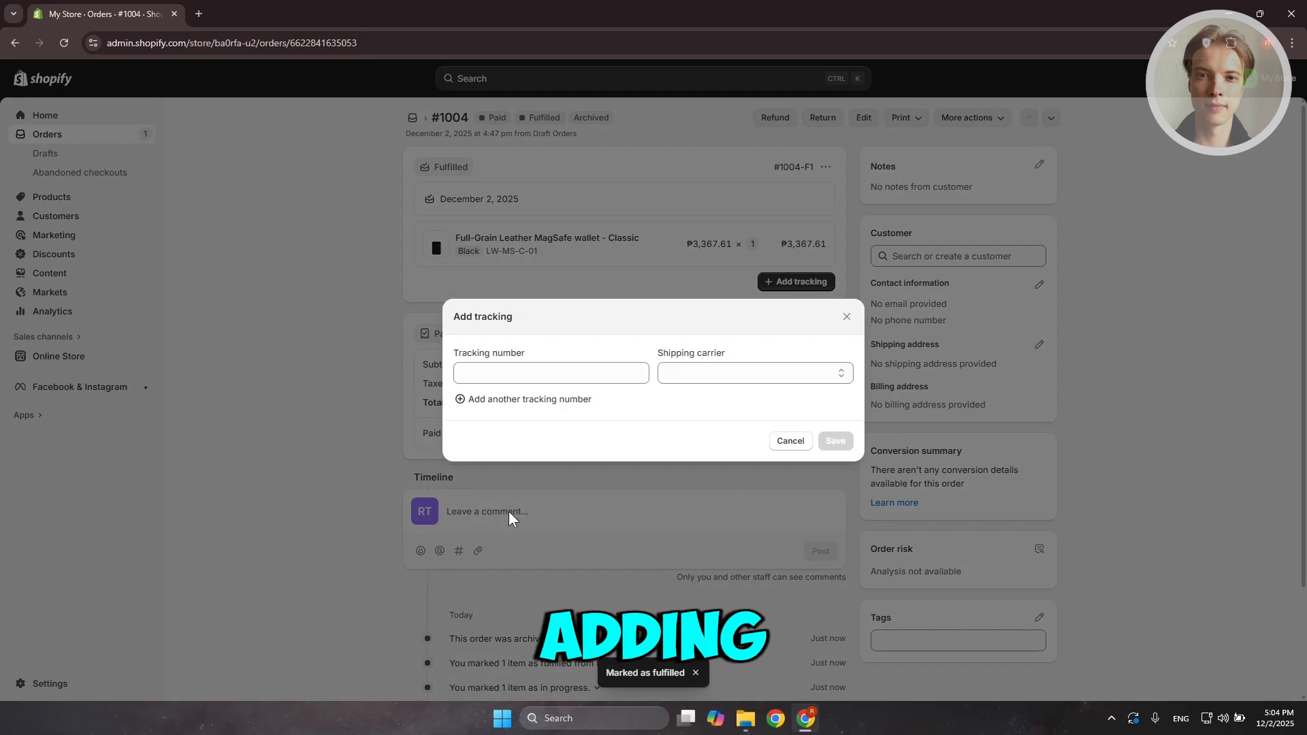
pyautogui.click(607, 371)
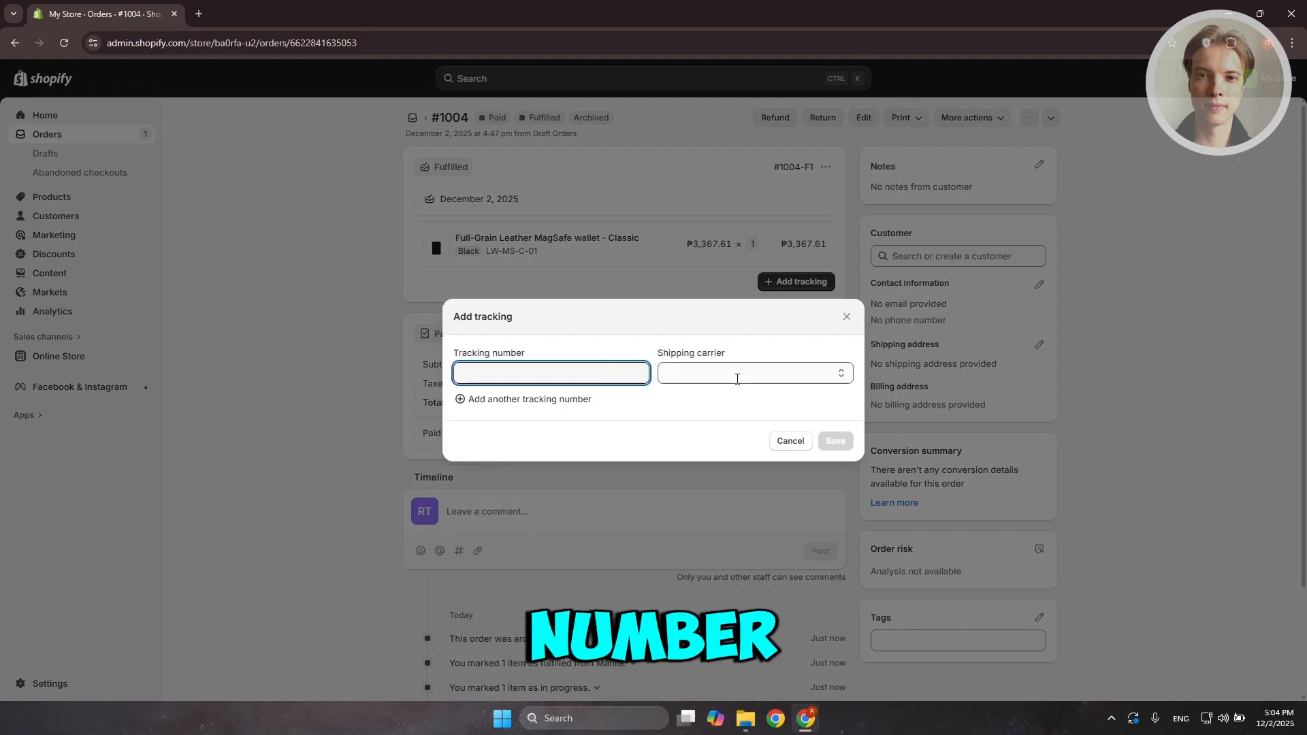
pyautogui.click(739, 374)
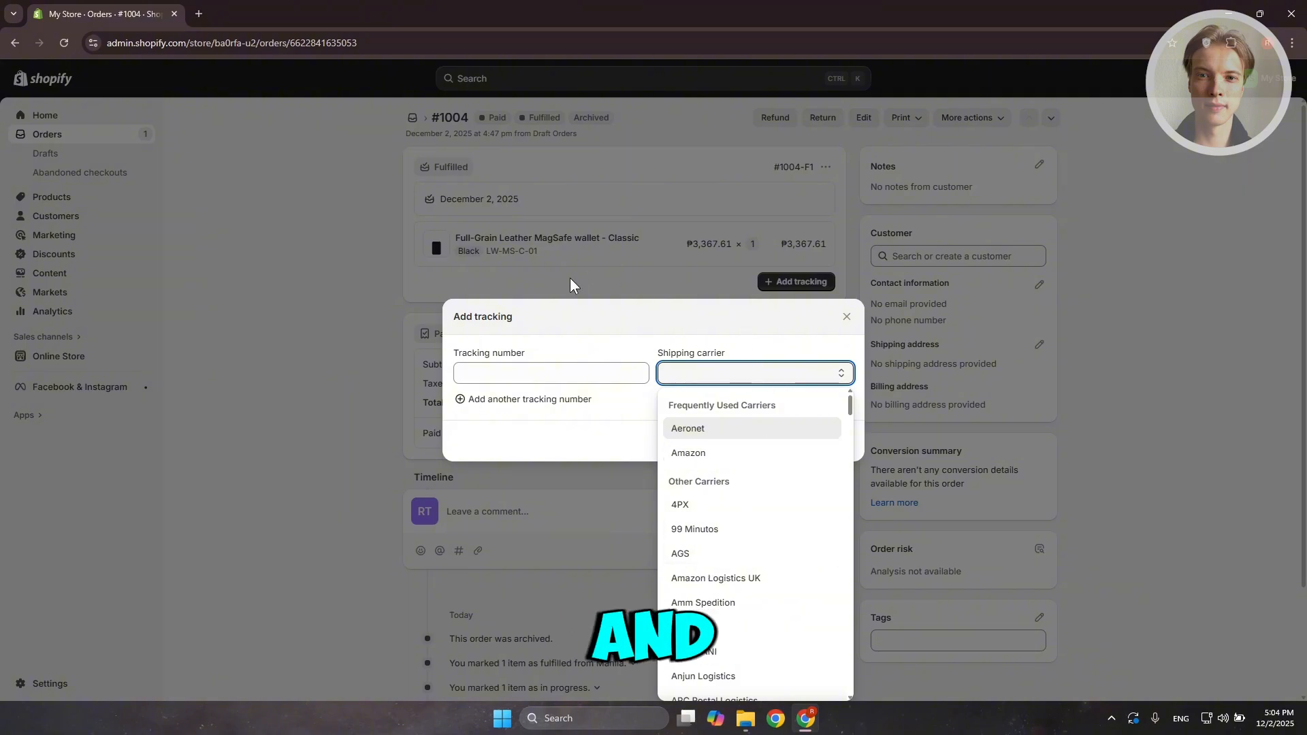
pyautogui.click(648, 324)
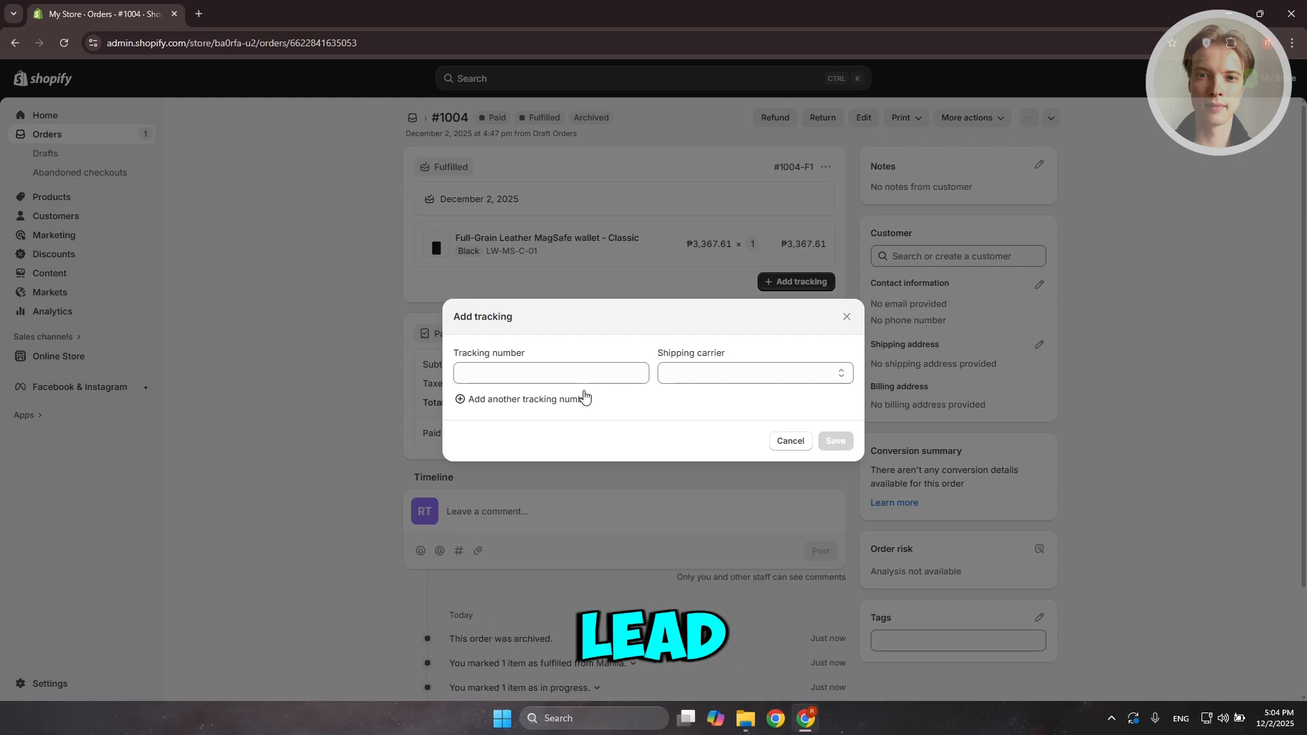
pyautogui.click(570, 401)
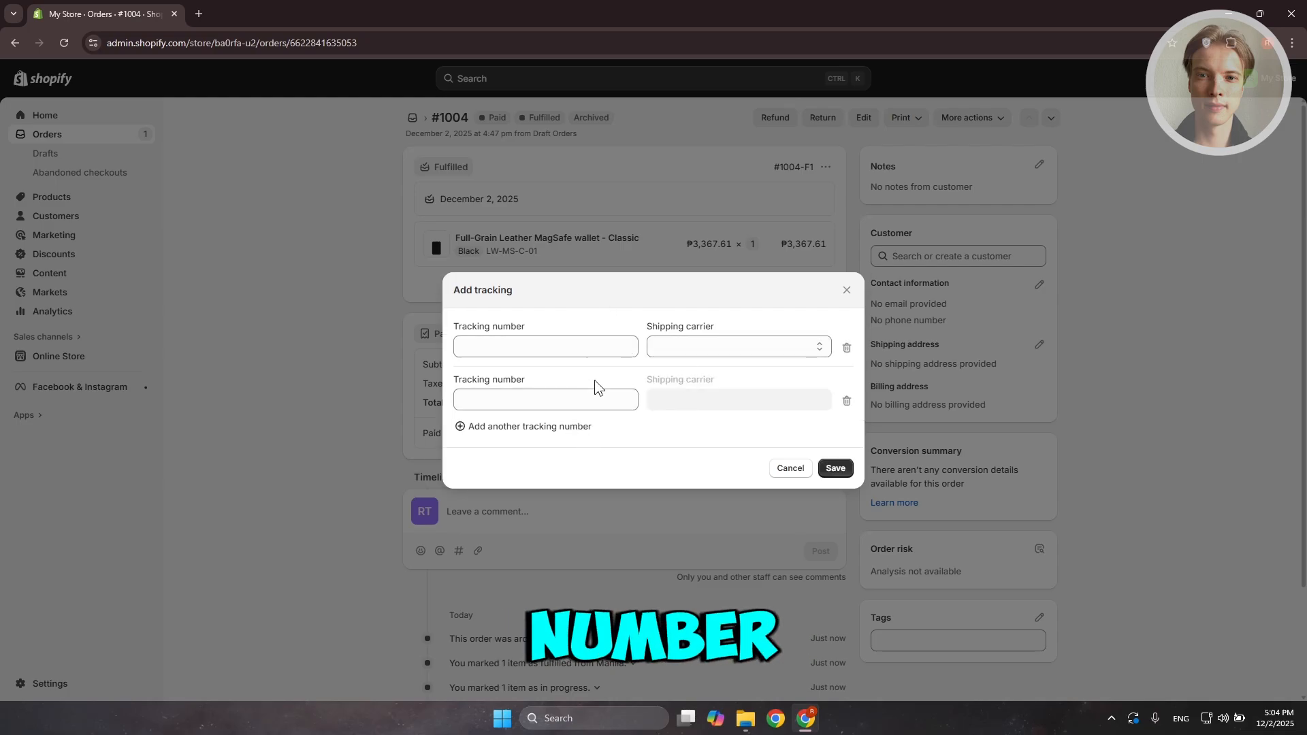
pyautogui.click(792, 468)
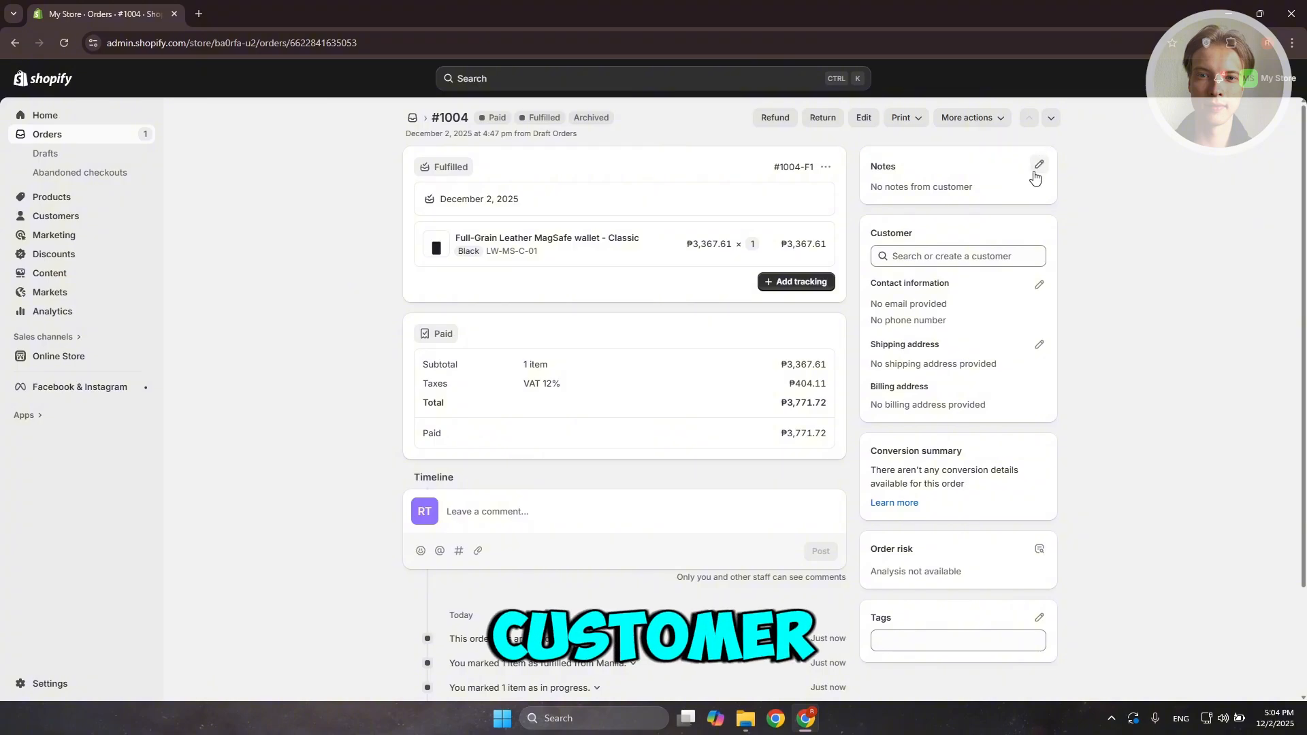
pyautogui.scroll(-2, 924, 331)
pyautogui.scroll(2, 924, 330)
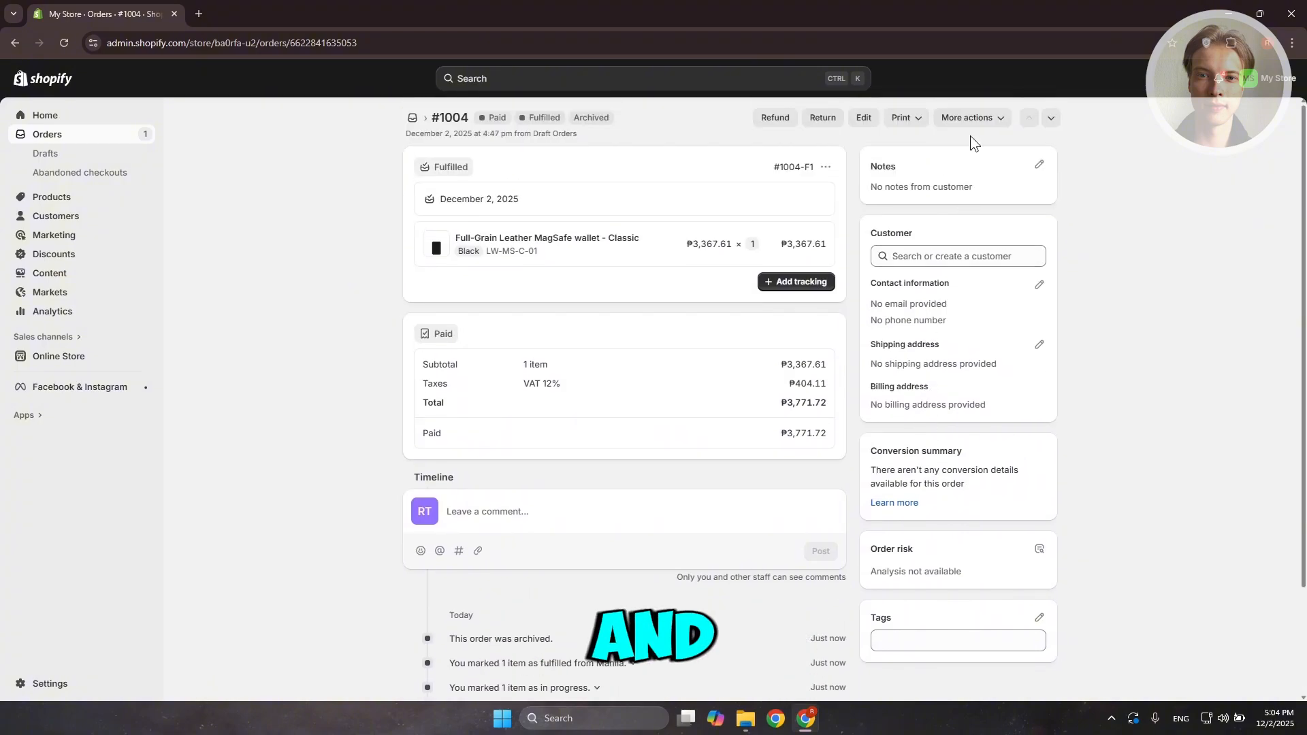